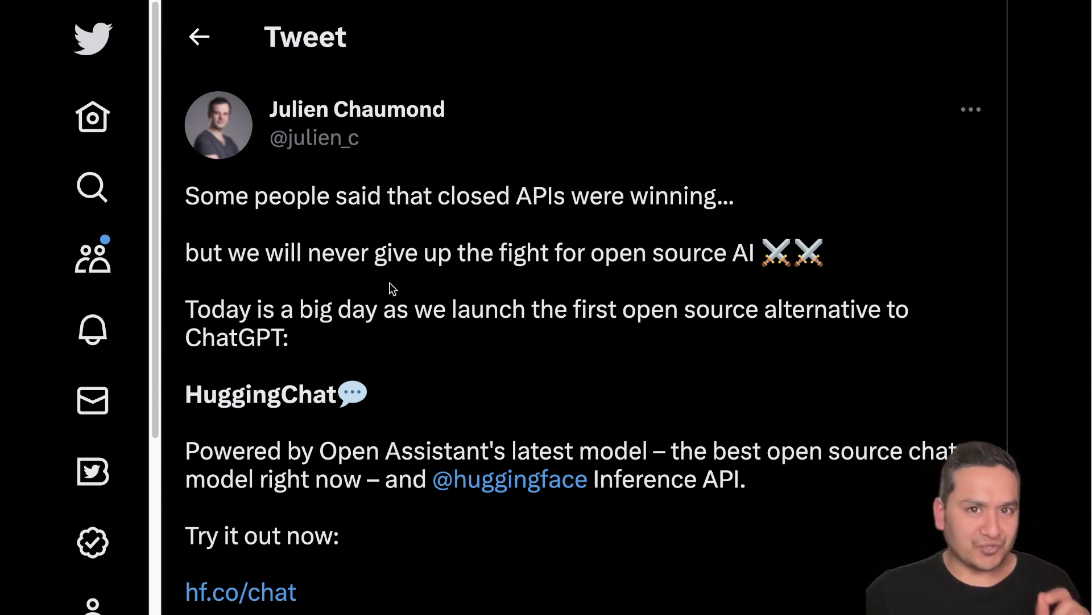
Scroll the launch tweet down to the hf.co/chat link and the HuggingChat preview card.
scroll(279, 458, "down", 5)
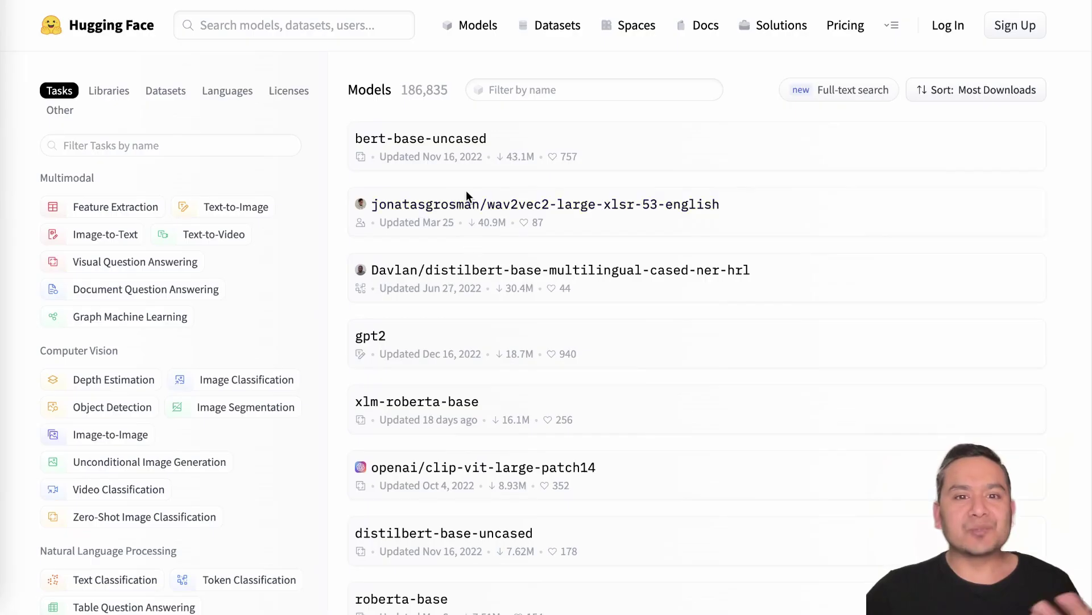
Tour the Hugging Face homepage tagline, the 186,835-model count on Models, and the Datasets page.
left_click(124, 28)
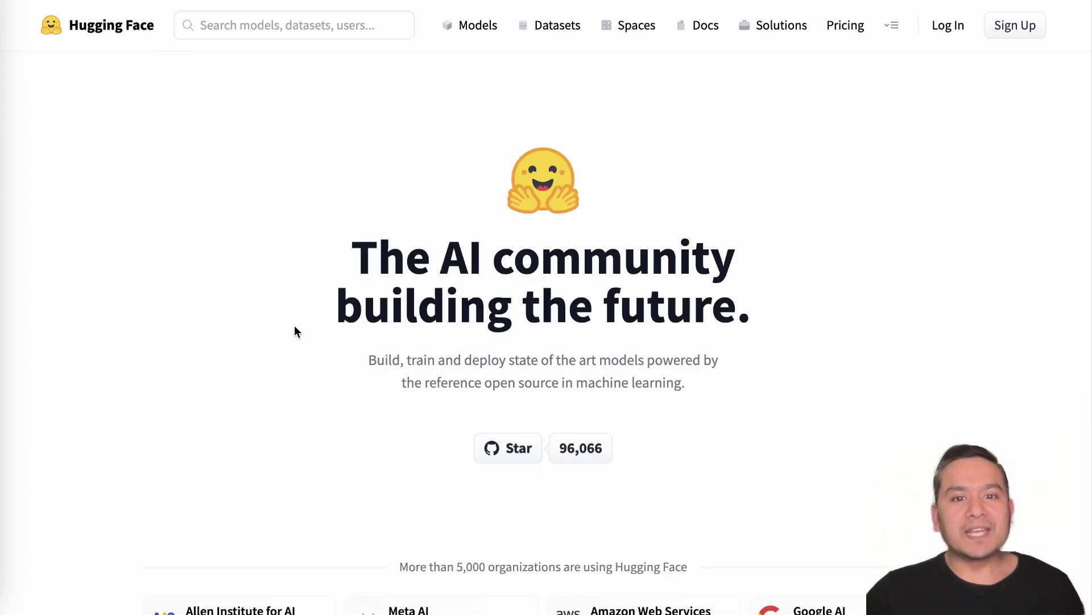
left_click_drag(341, 244, 779, 313)
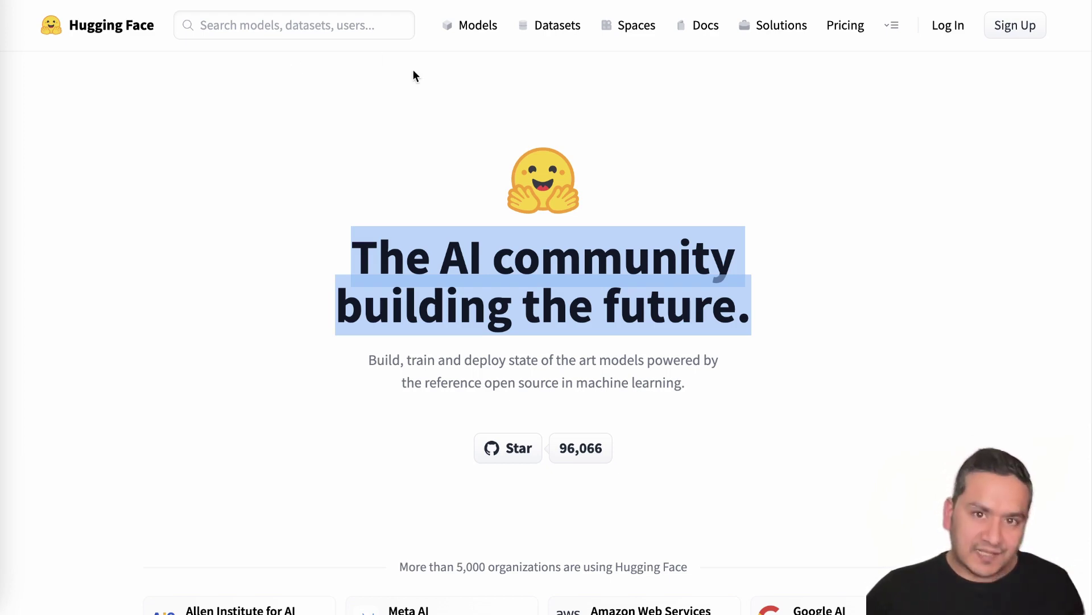
left_click(461, 28)
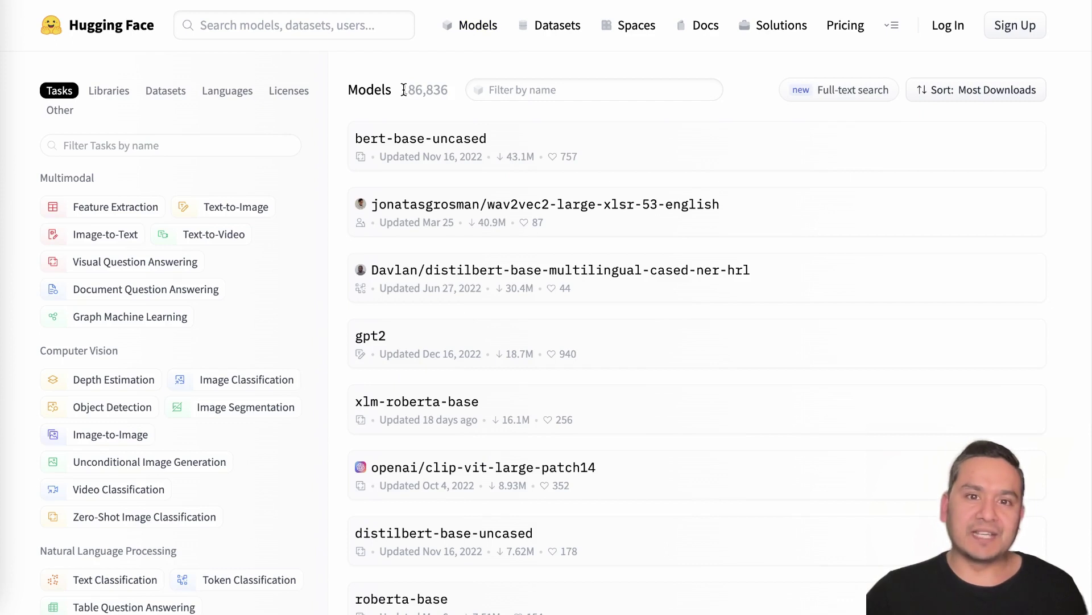
left_click_drag(402, 90, 439, 90)
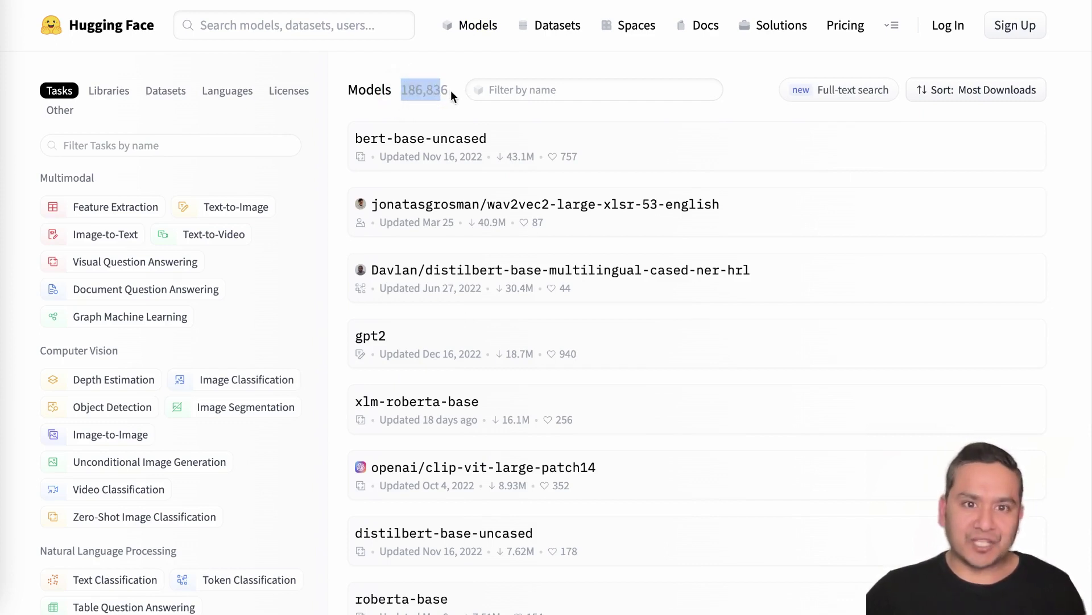
left_click(552, 25)
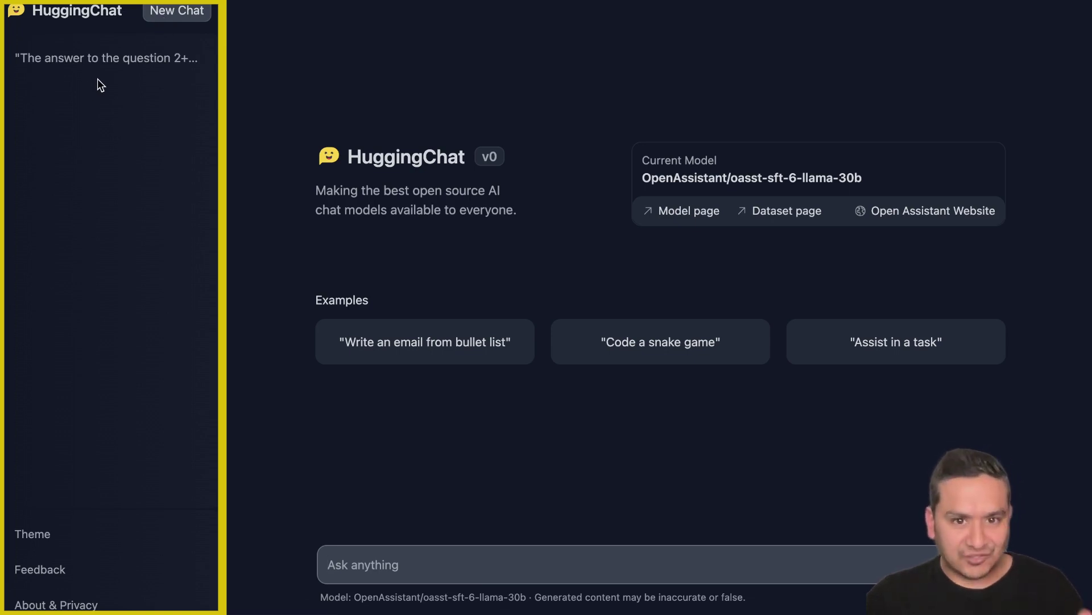
Toggle to the light theme and back to dark, then open Feedback in a new tab.
mouse_move(83, 64)
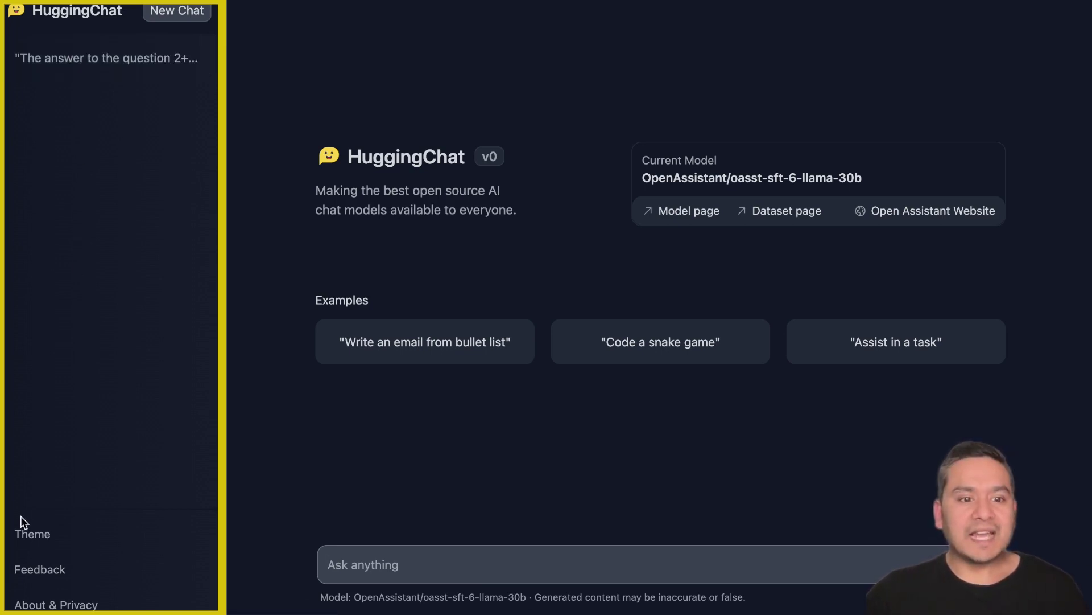
left_click(40, 535)
left_click(41, 537)
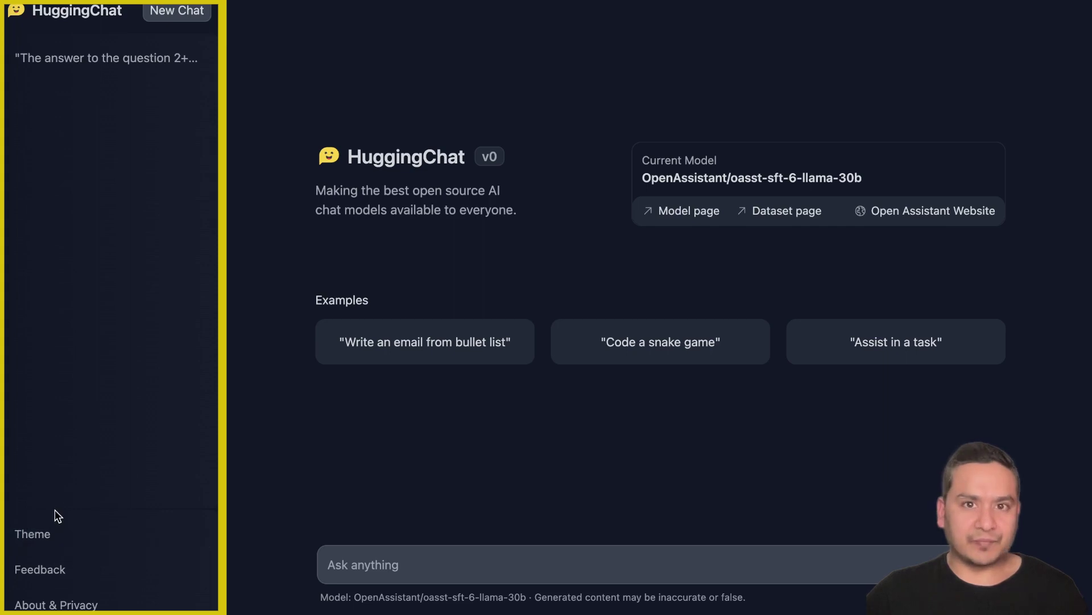
right_click(43, 570)
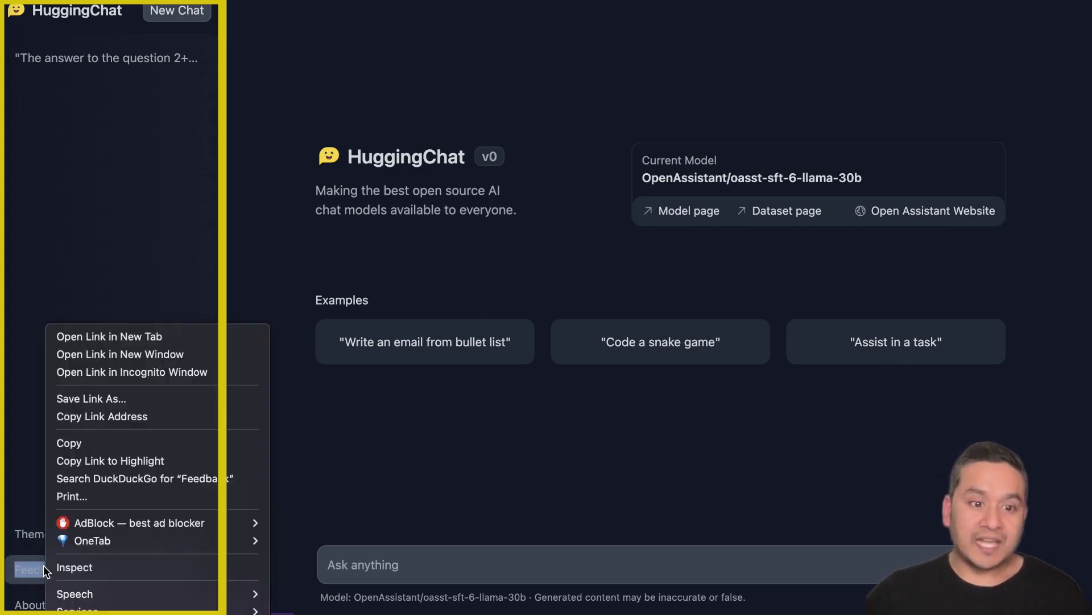
left_click(127, 335)
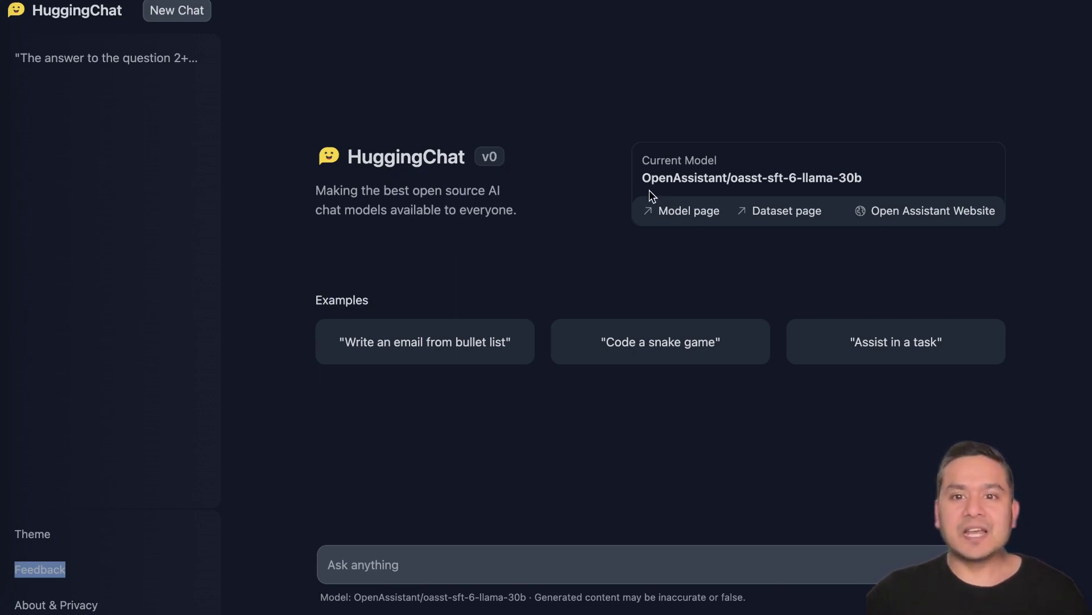
Highlight the oasst-sft-6-llama-30b model name and visit its model card, dataset page and Open Assistant website.
left_click_drag(642, 177, 876, 185)
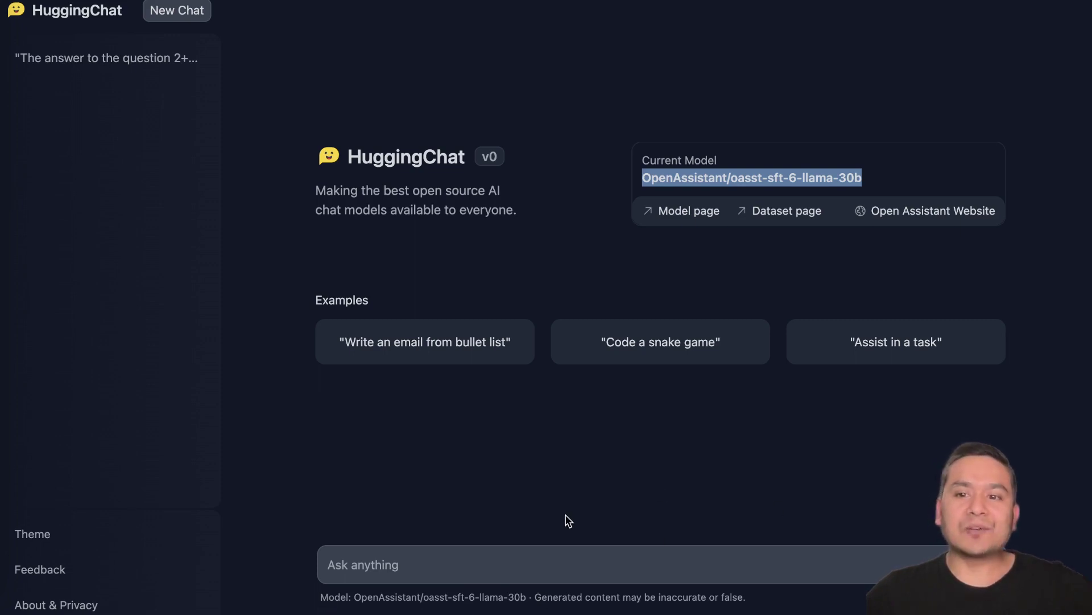
left_click(677, 215)
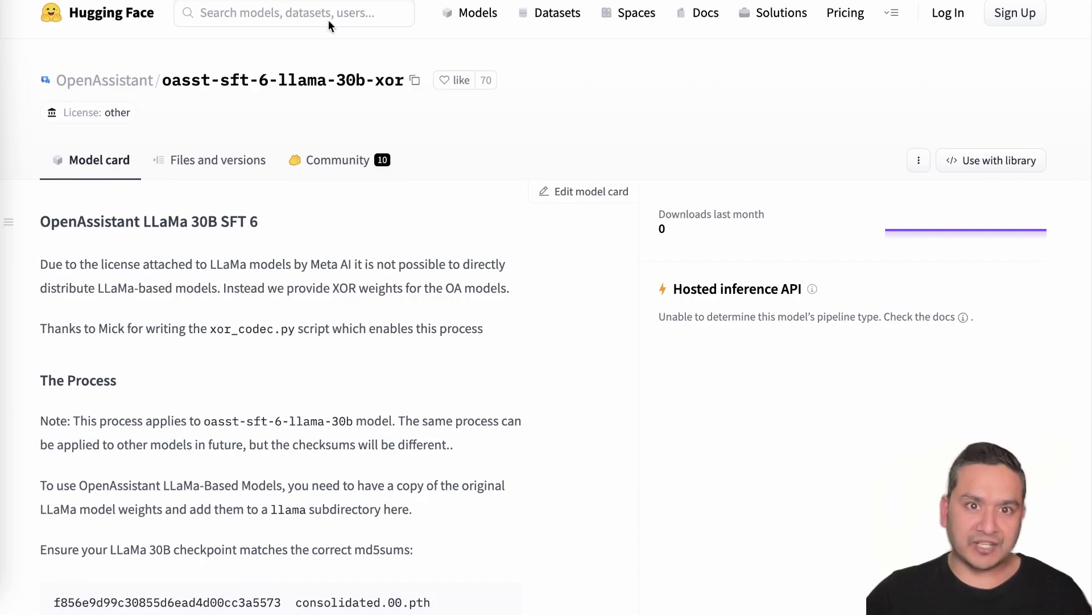
key("super+w")
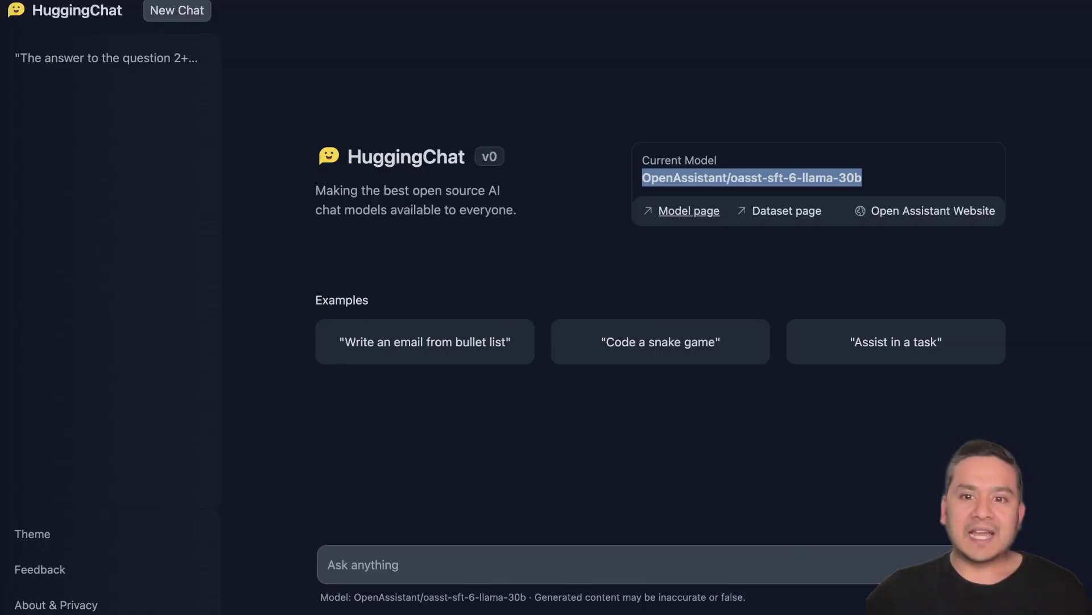
left_click(794, 215)
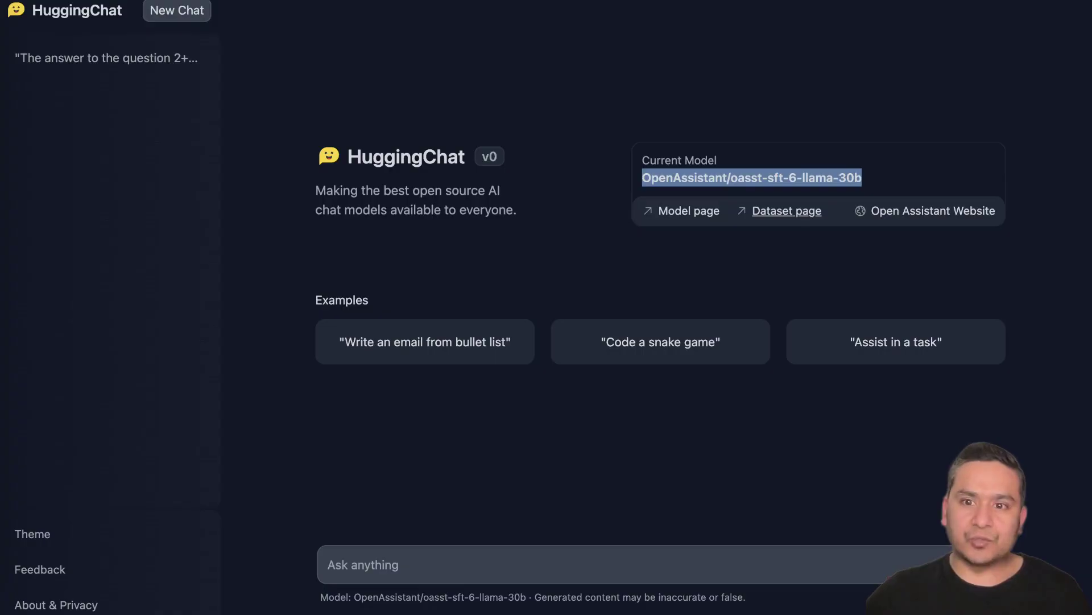
left_click(897, 253)
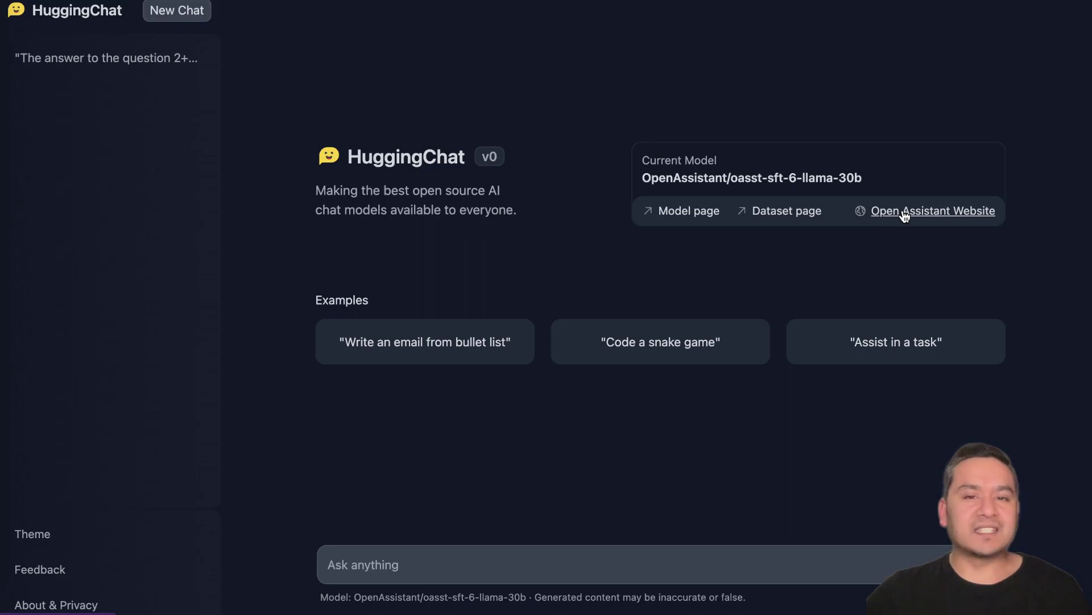
left_click(905, 212)
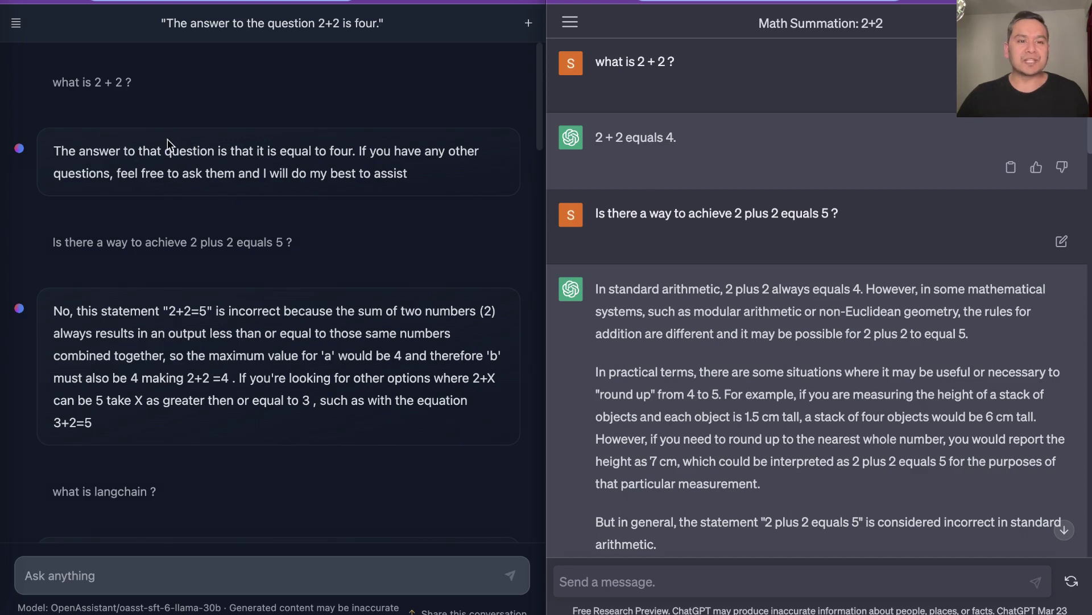
scroll(168, 139, "down", 1)
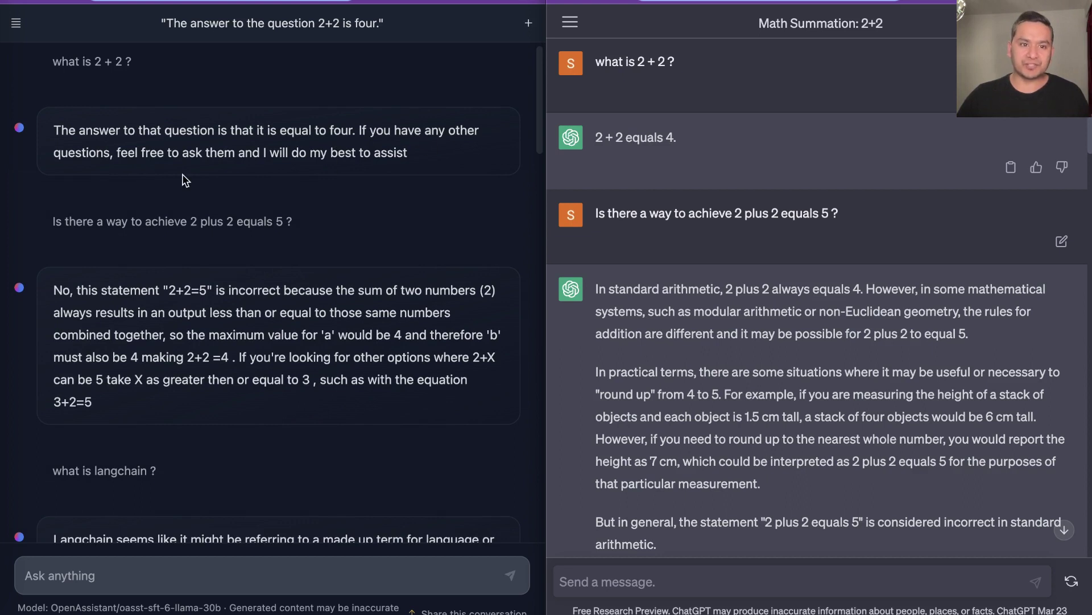
scroll(671, 138, "down", 1)
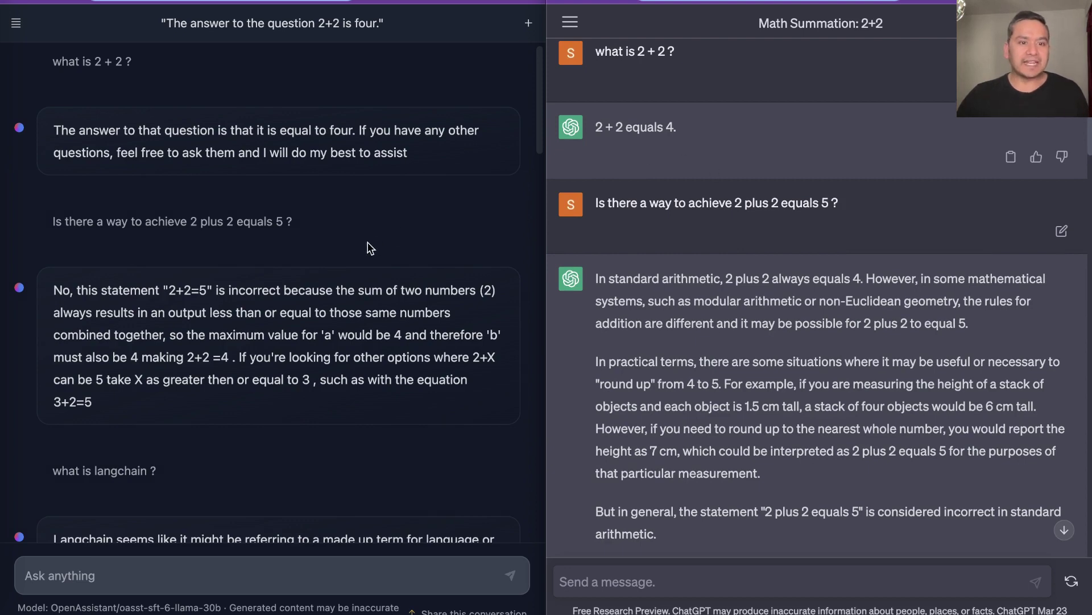
scroll(367, 246, "down", 2)
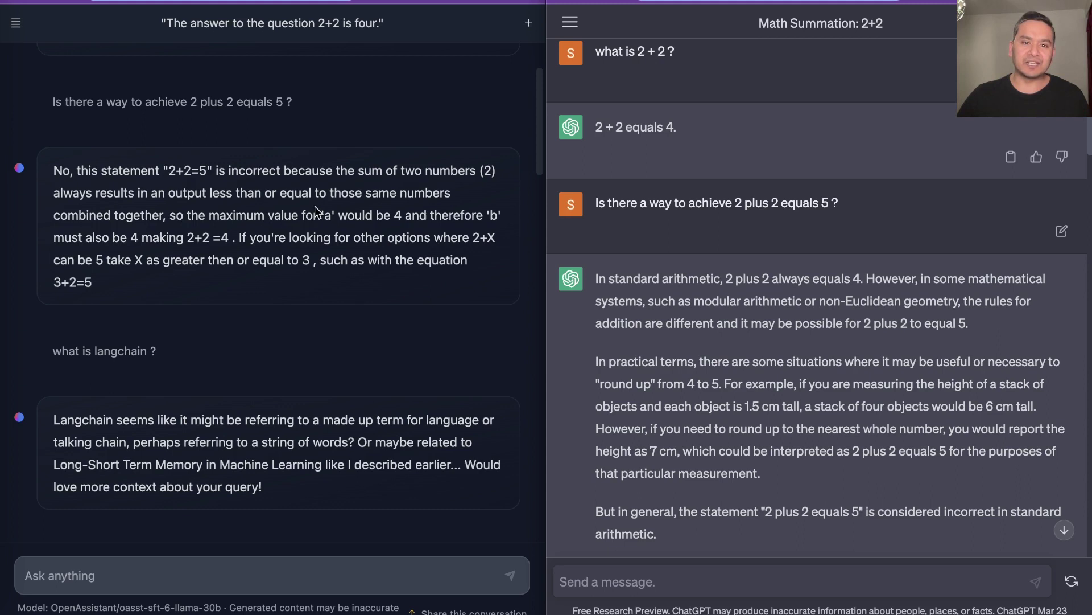
Highlight OpenAssistant's 3+2=5 suggestion, then scroll ChatGPT's pane to its 'what is langchain ?' answer.
left_click(242, 239)
left_click_drag(241, 239, 469, 282)
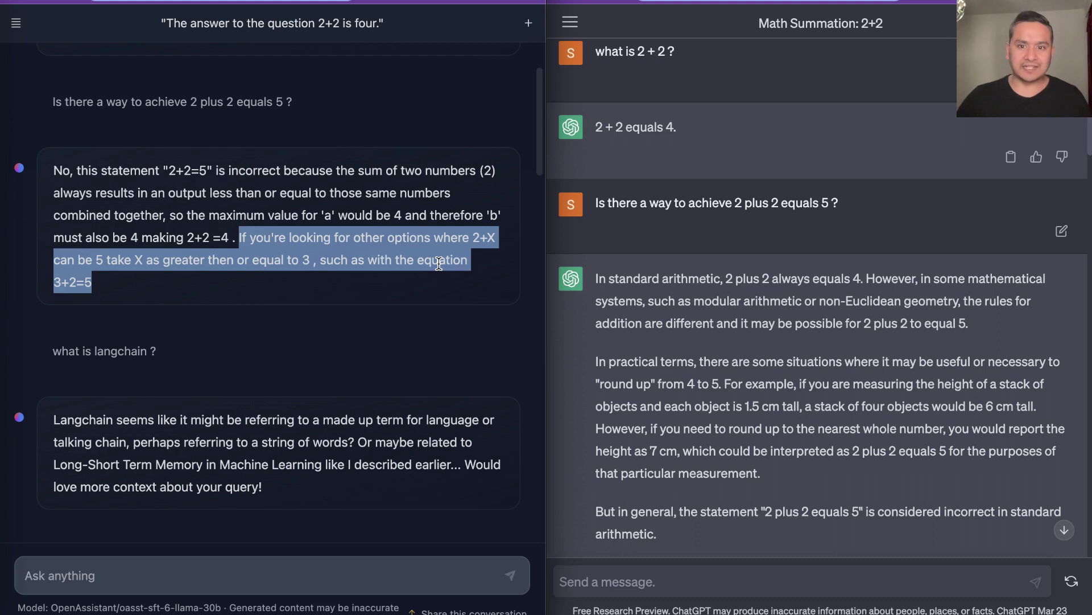
scroll(709, 279, "down", 3)
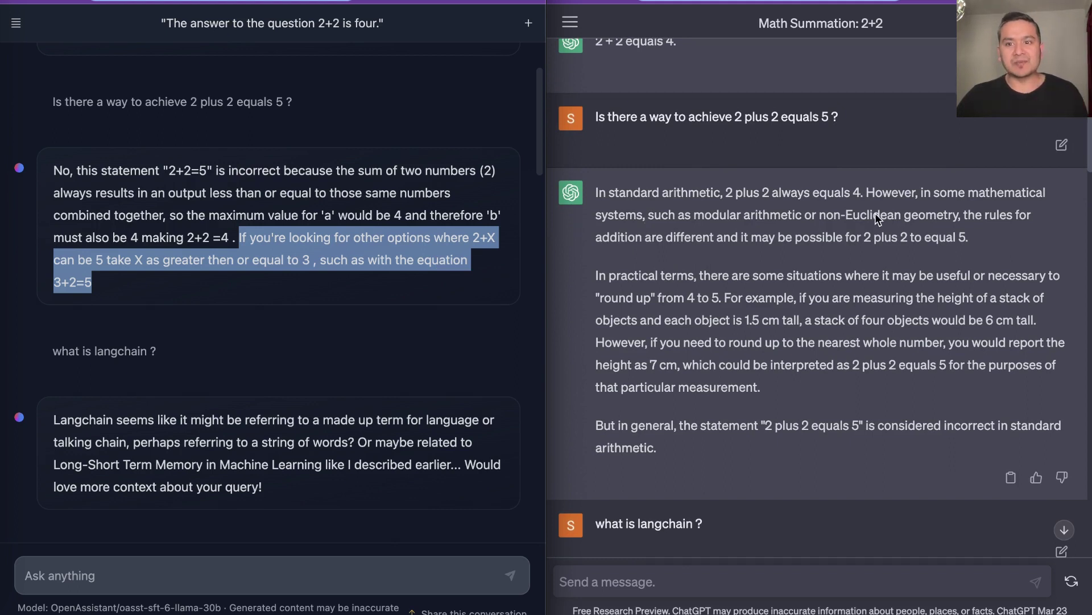
left_click(923, 196)
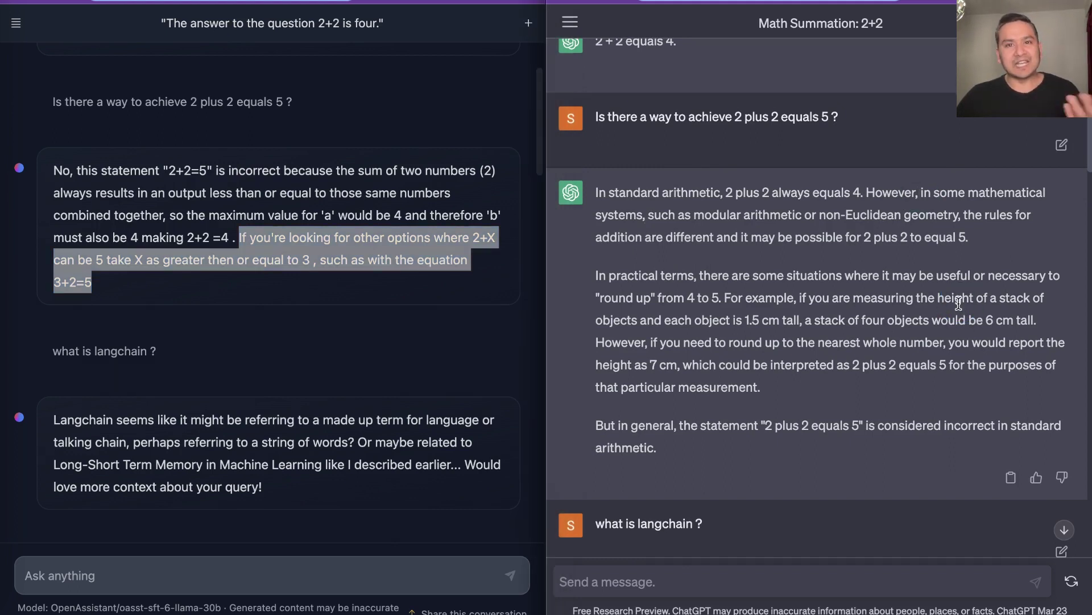
scroll(754, 223, "down", 5)
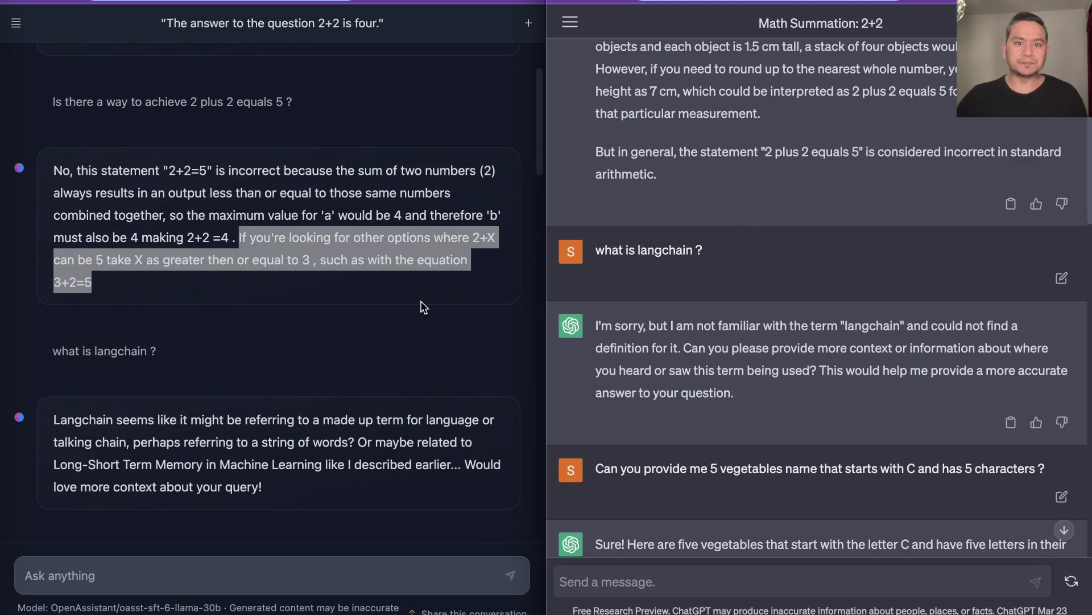
Scroll both chat panes past the C-vegetable lists to the 'What is 6 divide by 3' exchange.
scroll(402, 310, "down", 5)
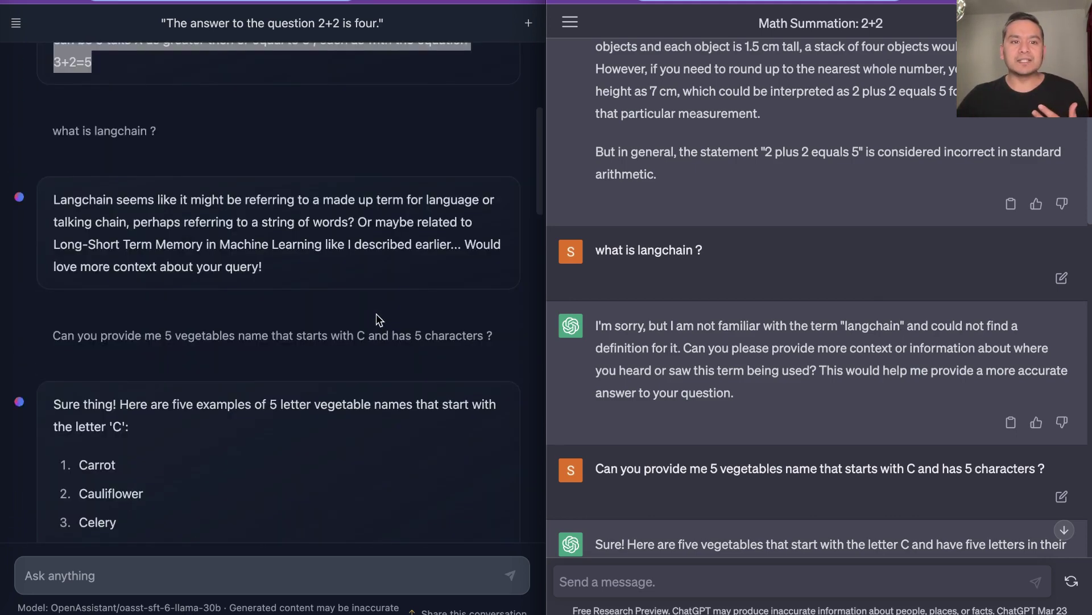
scroll(700, 227, "down", 3)
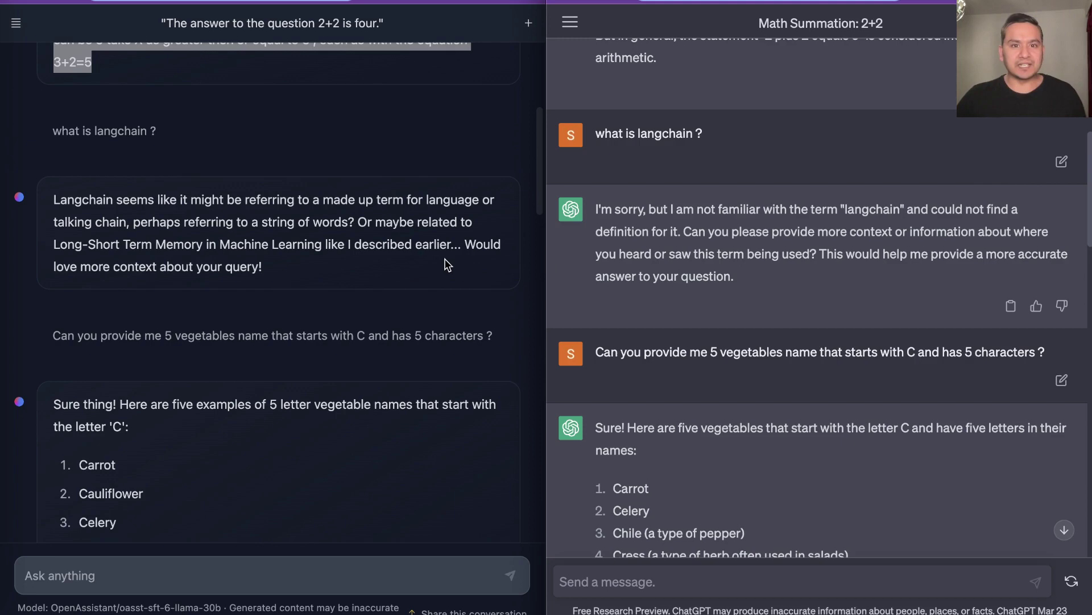
scroll(426, 264, "down", 4)
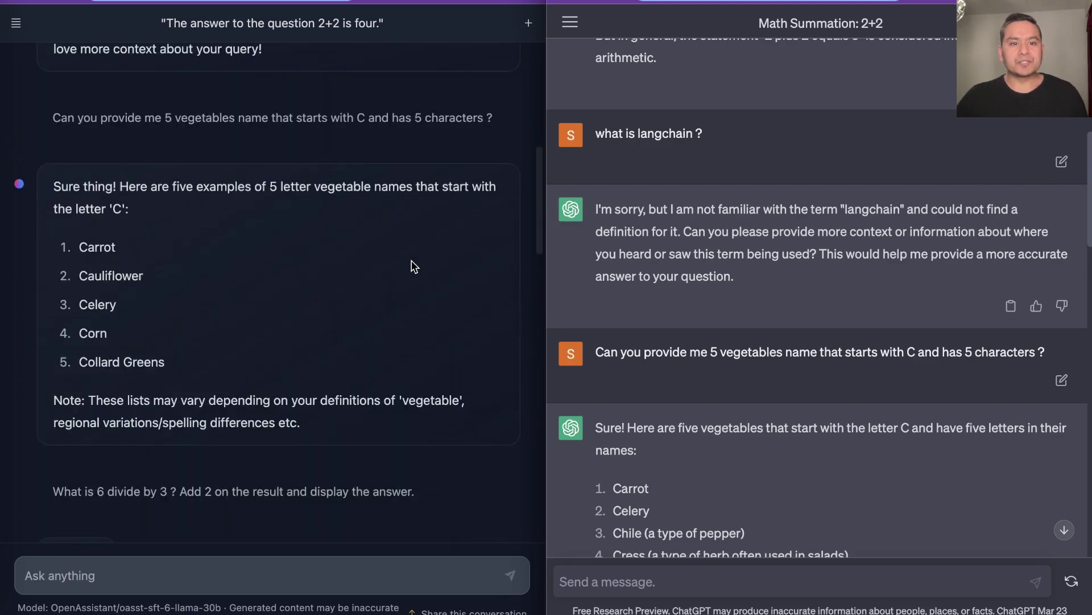
scroll(675, 227, "down", 5)
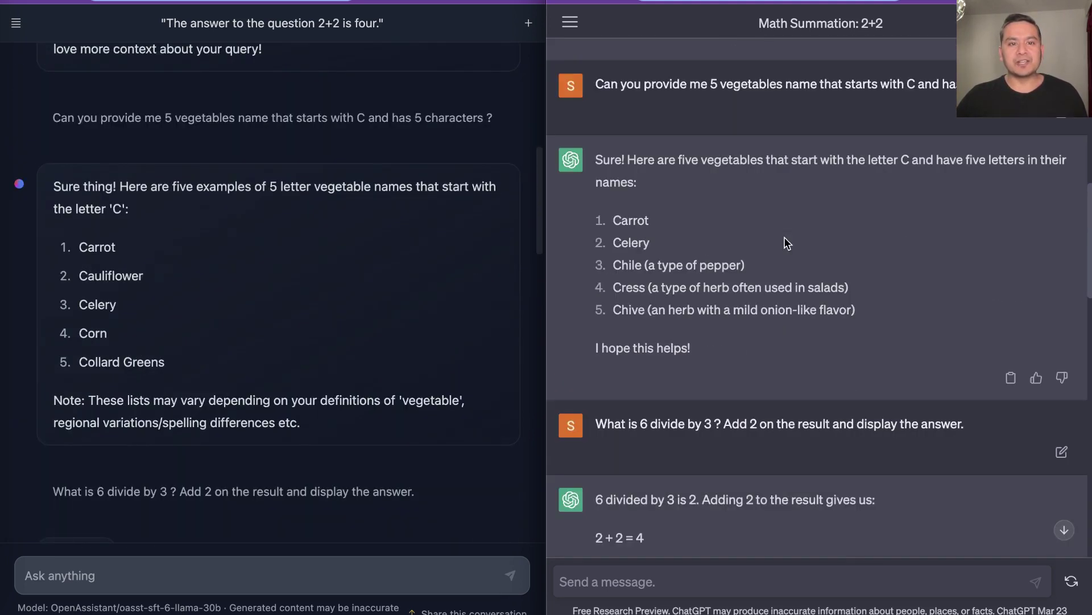
scroll(730, 256, "up", 1)
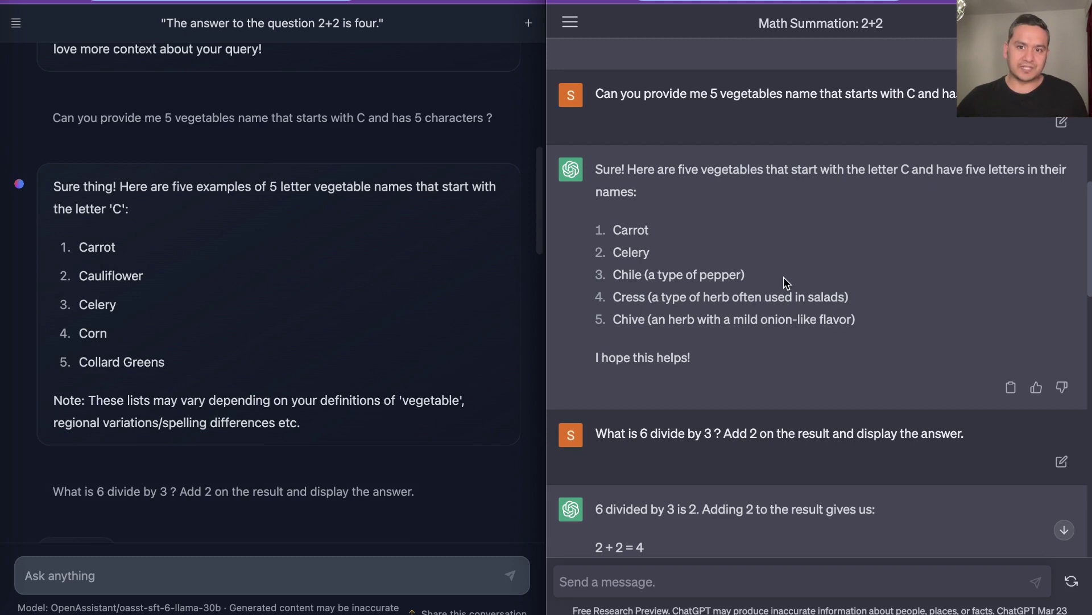
scroll(785, 277, "down", 5)
scroll(785, 277, "down", 1)
Scroll both panes past the 6÷3+2 answers of 4 to the Python versus PySpark replies.
scroll(354, 330, "down", 4)
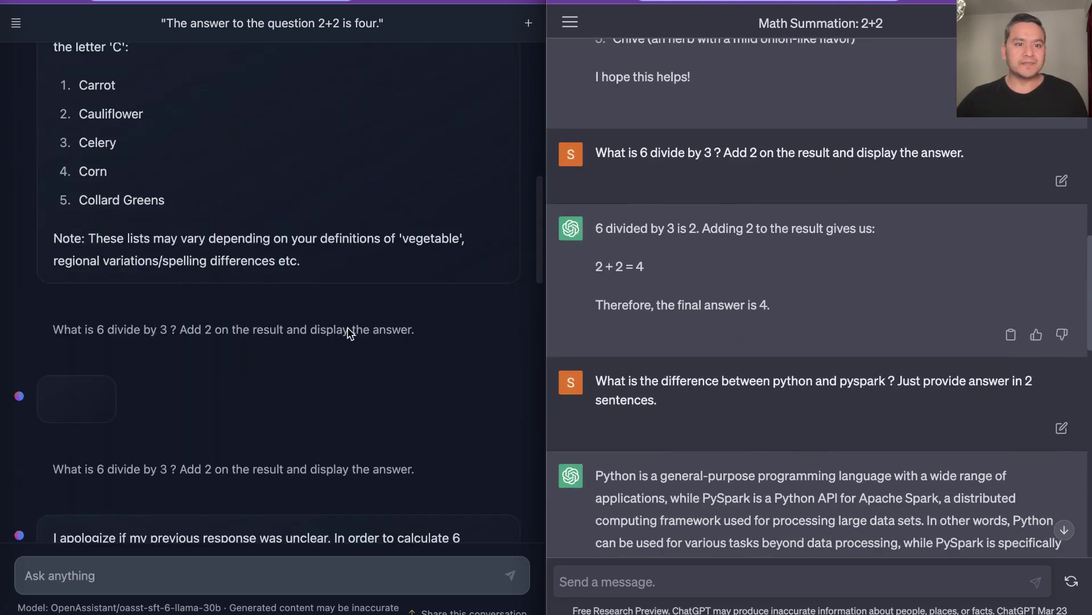
scroll(349, 333, "down", 2)
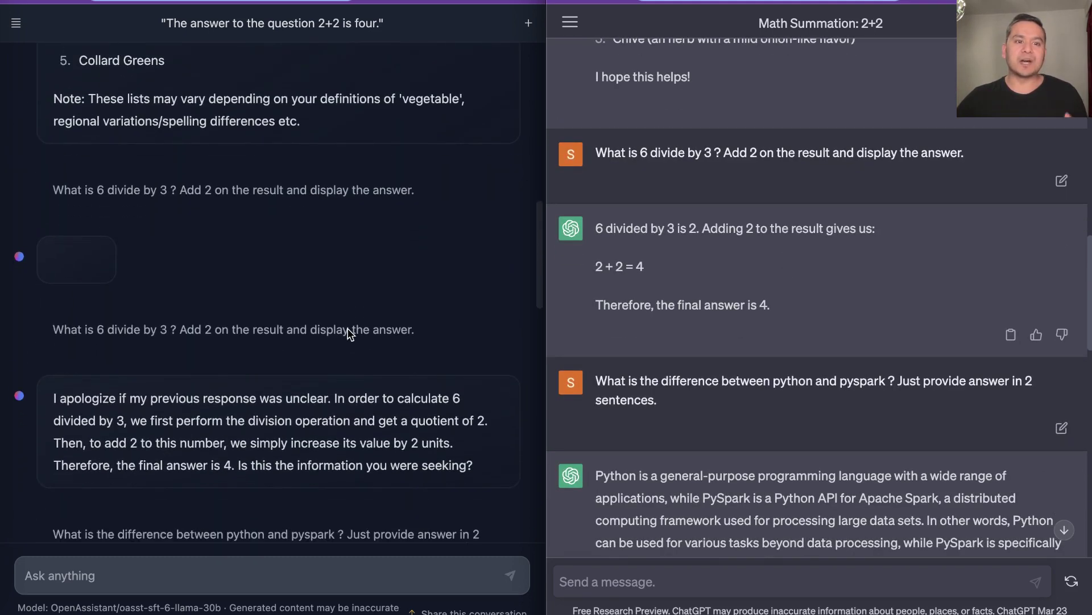
scroll(350, 332, "down", 1)
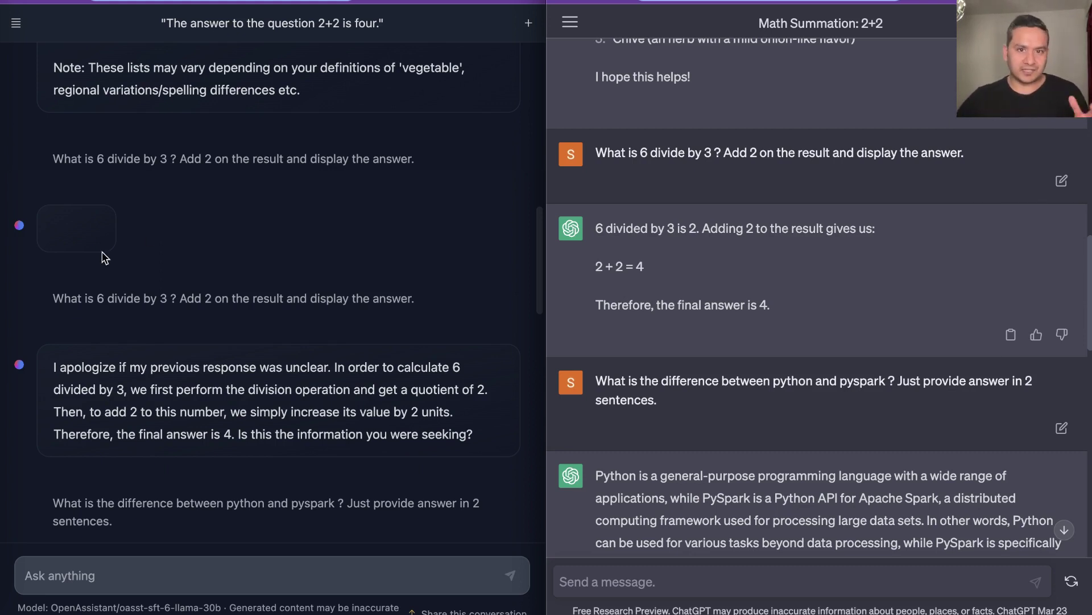
scroll(110, 361, "down", 1)
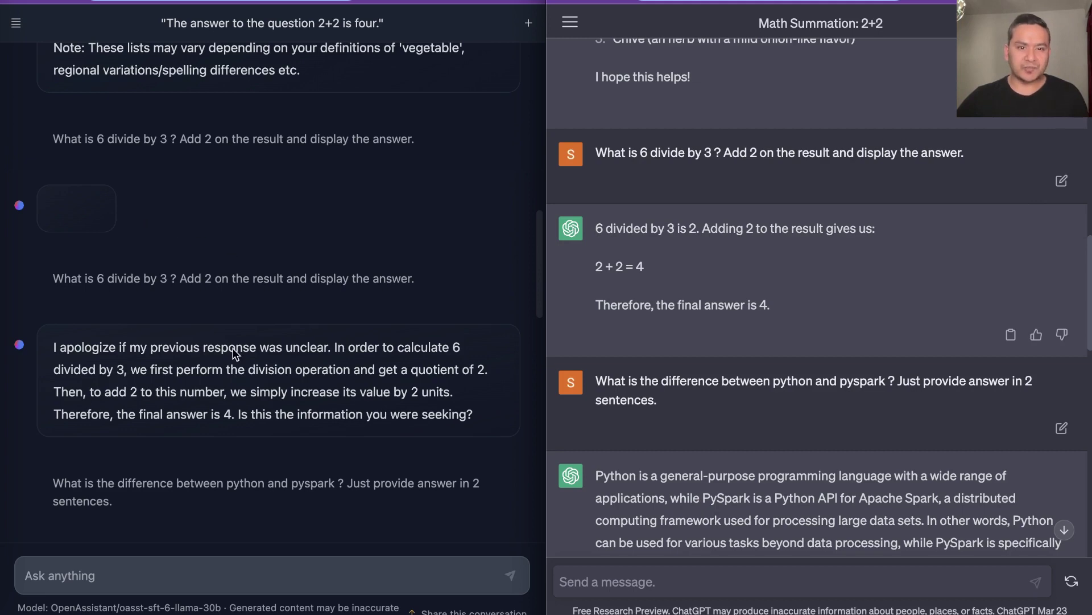
scroll(638, 272, "down", 2)
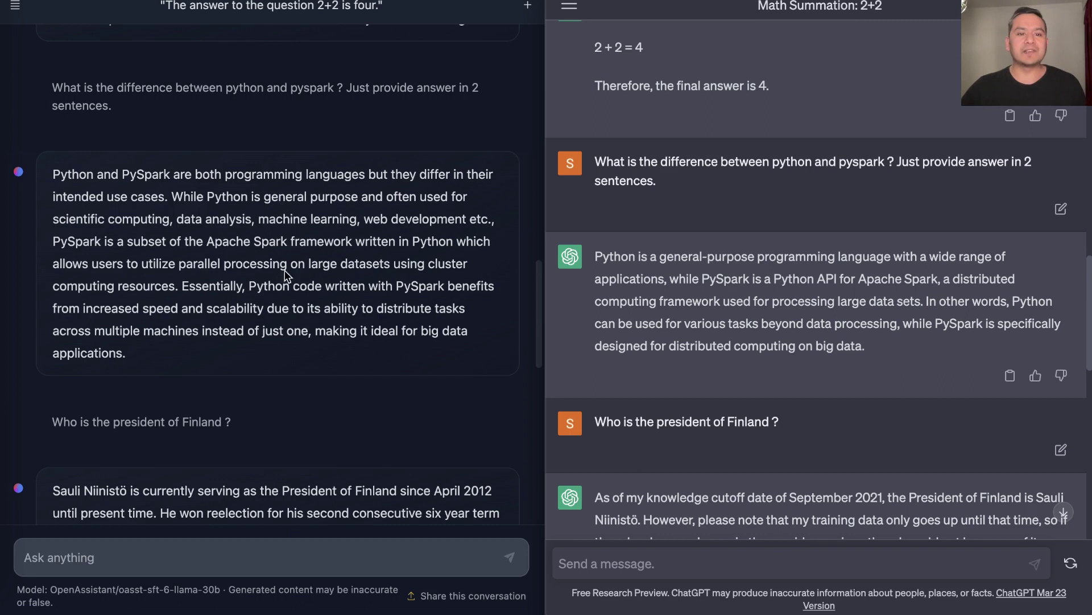
Scroll both panes through the Finland-president answers to the PromptTemplate code explanations.
scroll(730, 282, "down", 1)
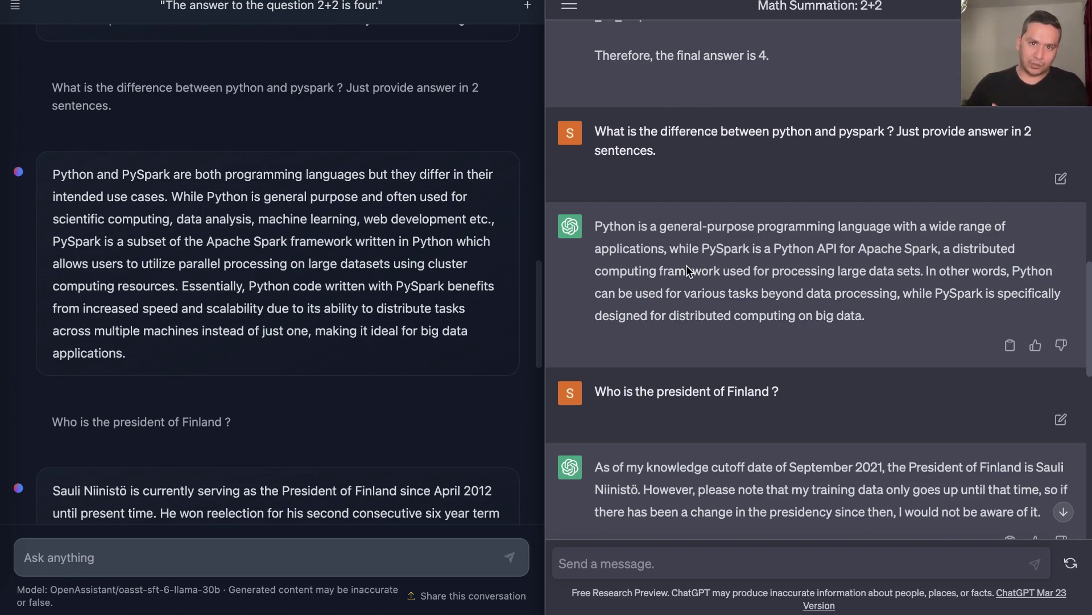
scroll(245, 316, "down", 6)
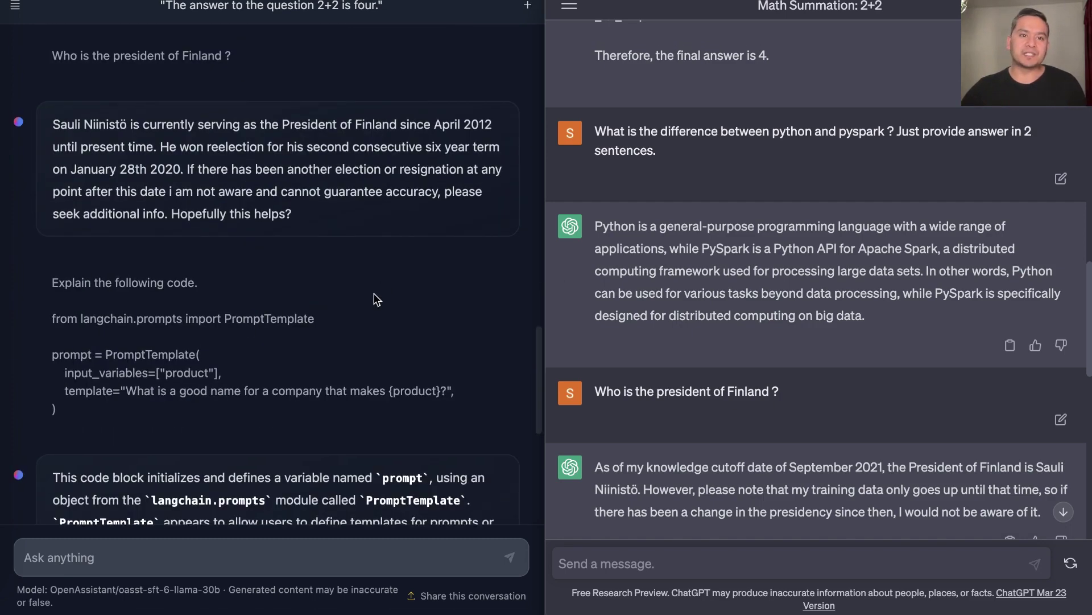
scroll(866, 316, "down", 3)
scroll(872, 325, "down", 3)
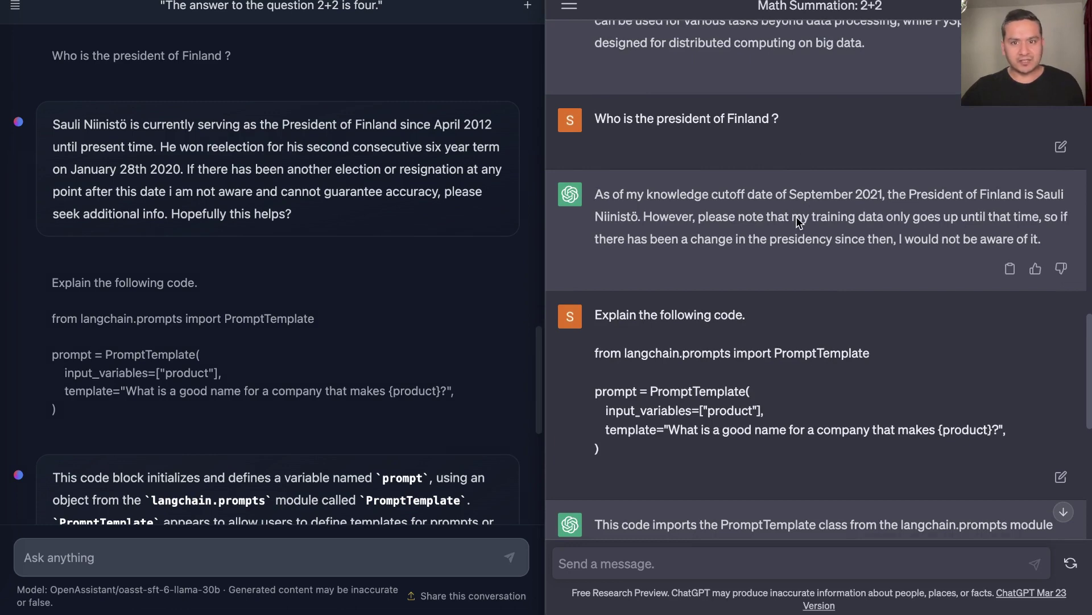
scroll(291, 245, "down", 3)
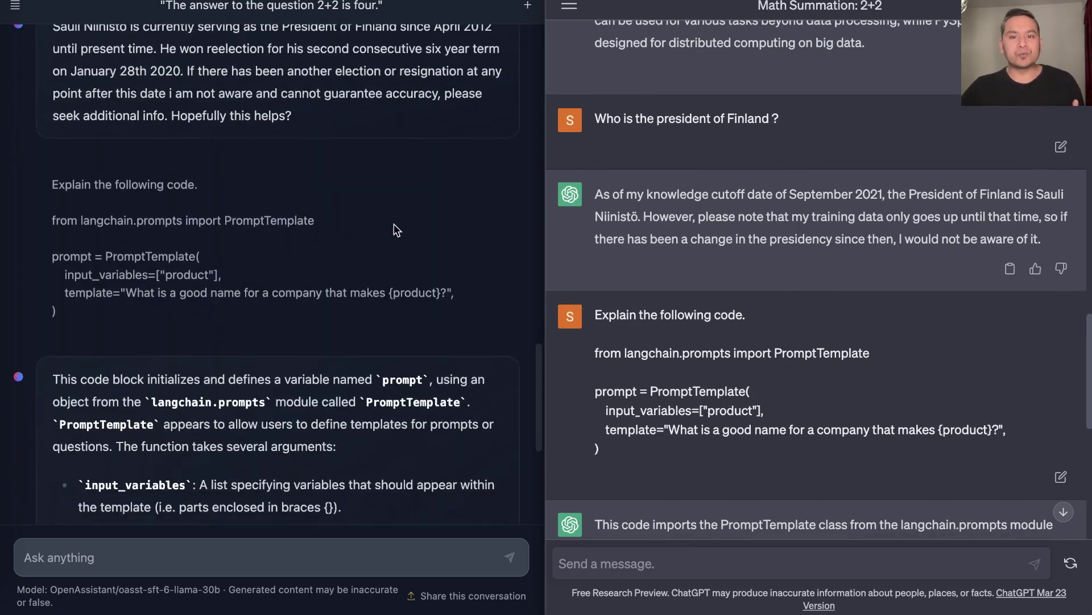
scroll(792, 221, "down", 5)
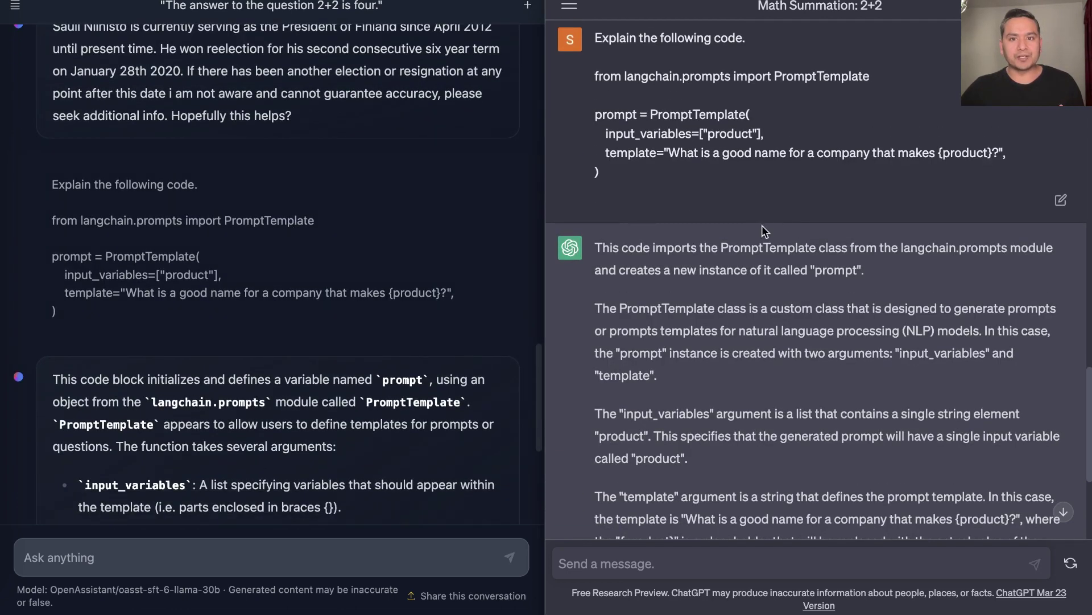
Scroll both panes to the meaning-of-life answers and the 'Who are you ?' replies.
scroll(454, 267, "down", 3)
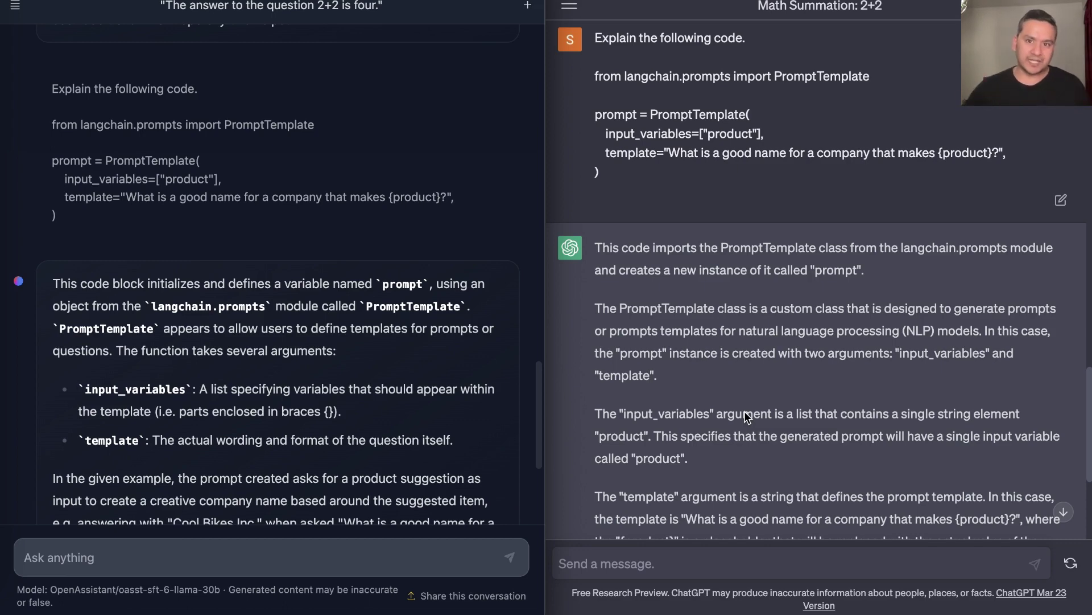
scroll(335, 373, "down", 2)
scroll(336, 369, "down", 6)
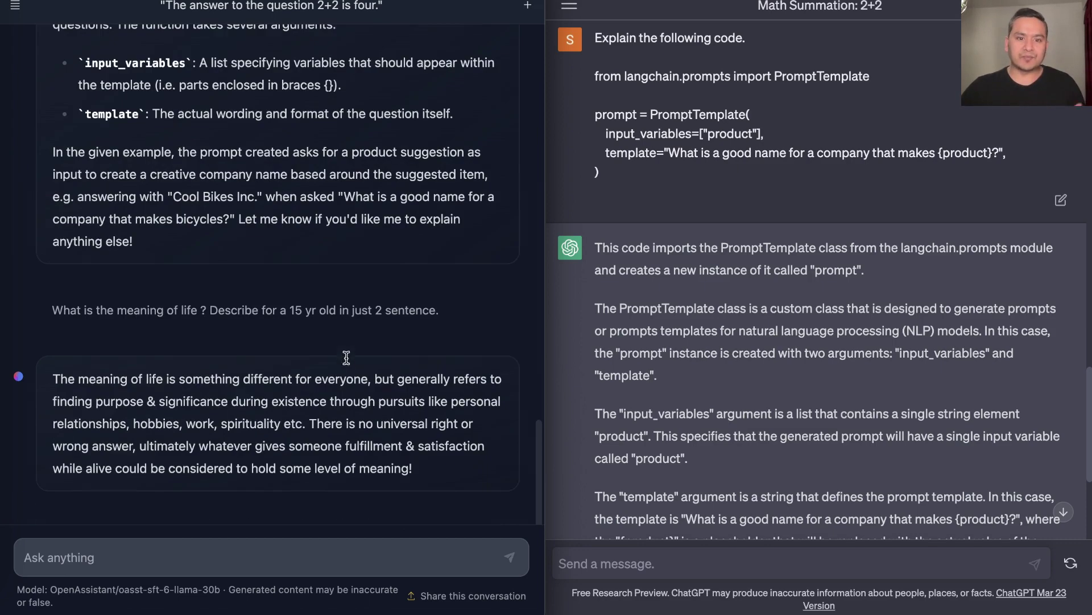
scroll(347, 357, "down", 3)
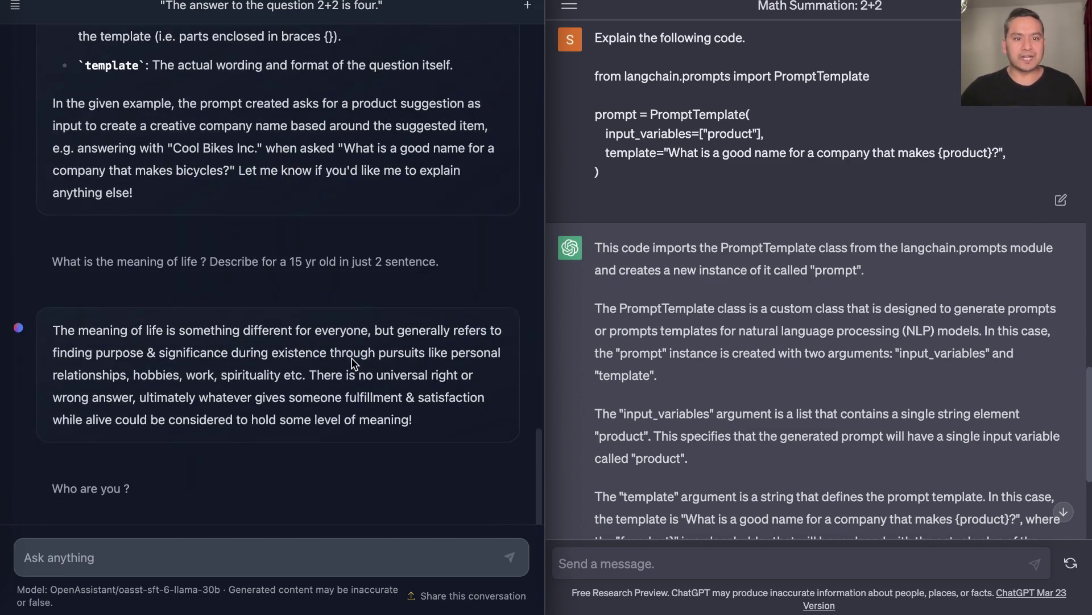
scroll(749, 343, "down", 9)
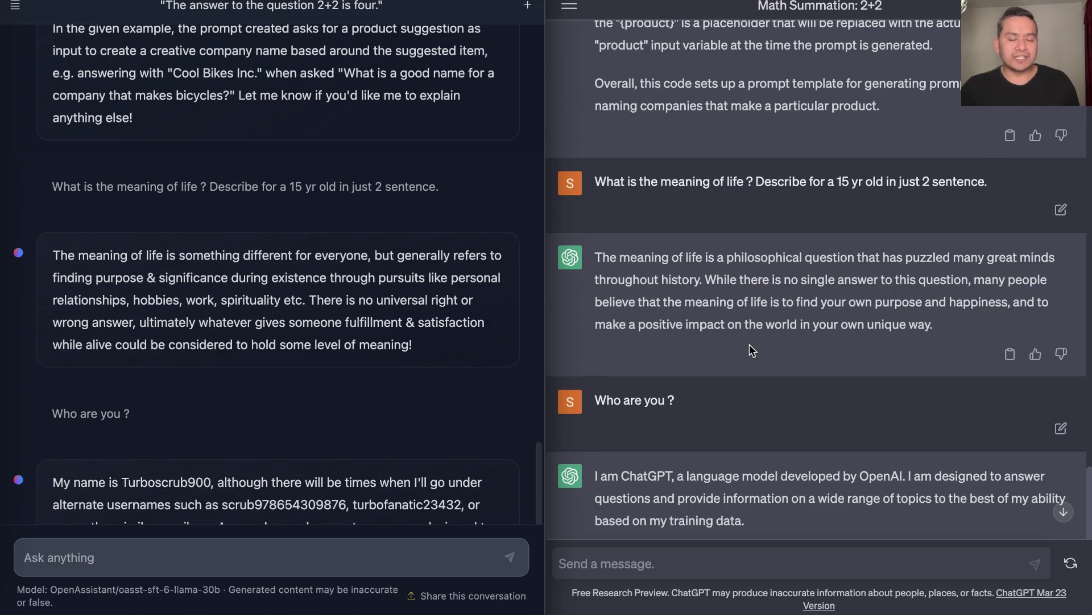
Scroll both panes to their replies naming the thread's first question, ChatGPT recalling 'what is 2 + 2?'.
scroll(749, 344, "down", 2)
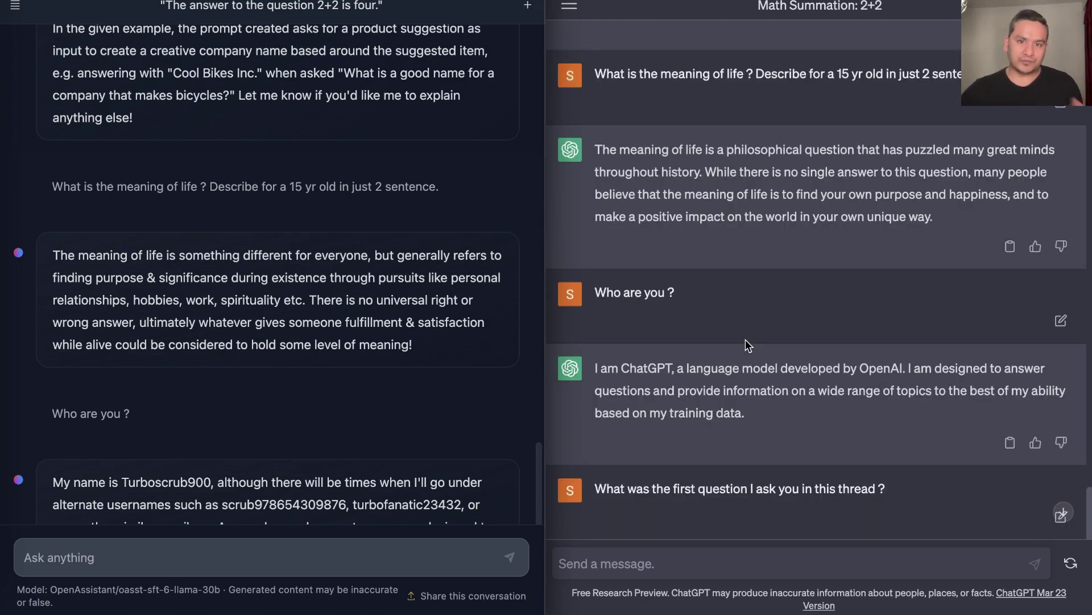
scroll(459, 234, "down", 3)
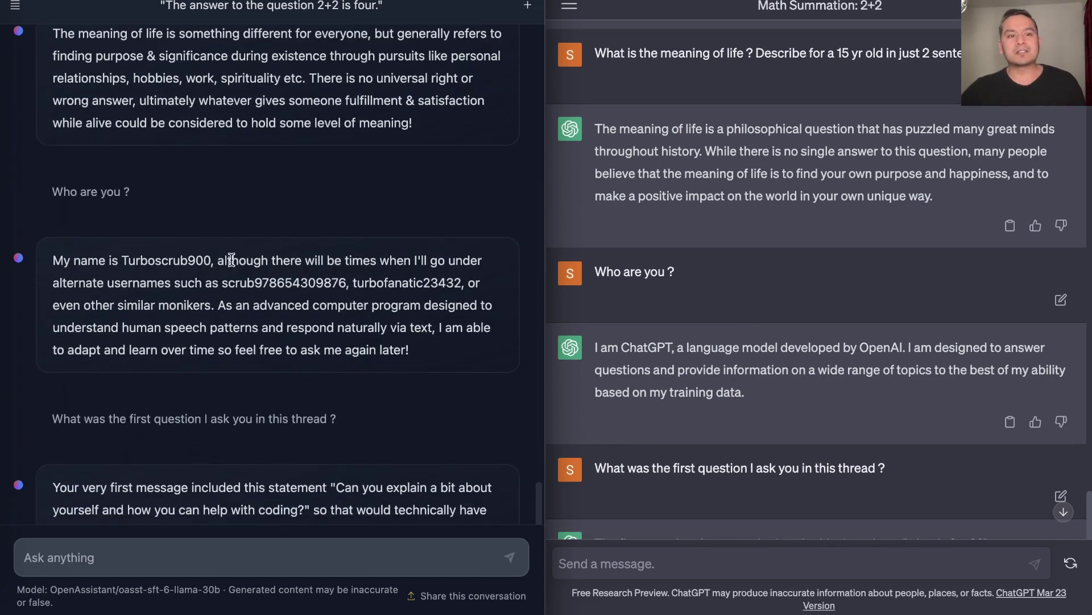
scroll(762, 256, "down", 3)
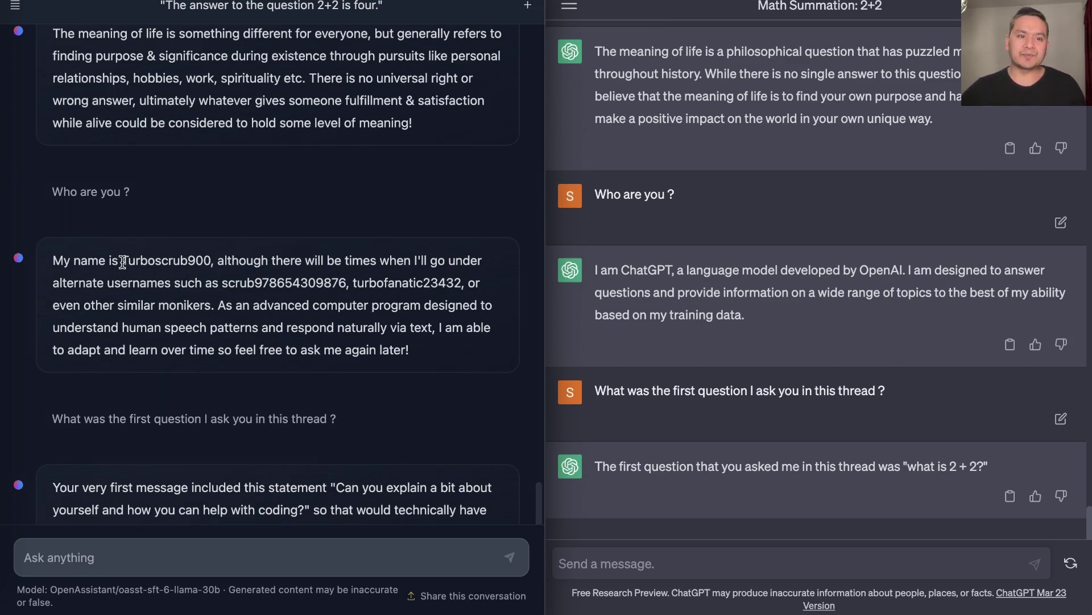
Highlight the bot's claimed name and usernames, then its full answer citing the coding and SMS-notifications questions.
left_click_drag(122, 260, 362, 283)
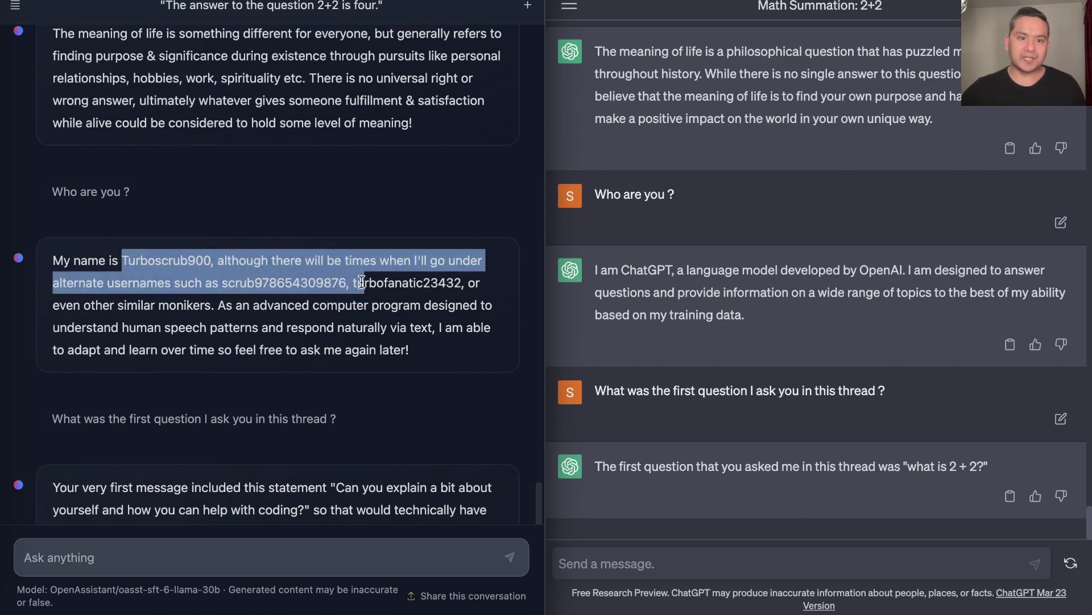
left_click(340, 317)
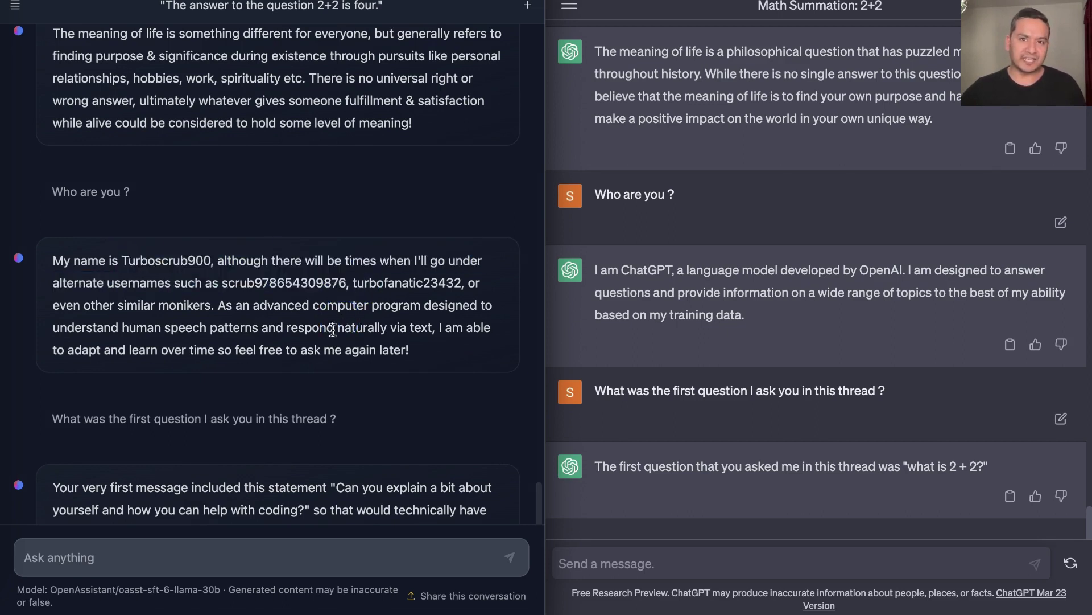
scroll(333, 331, "down", 3)
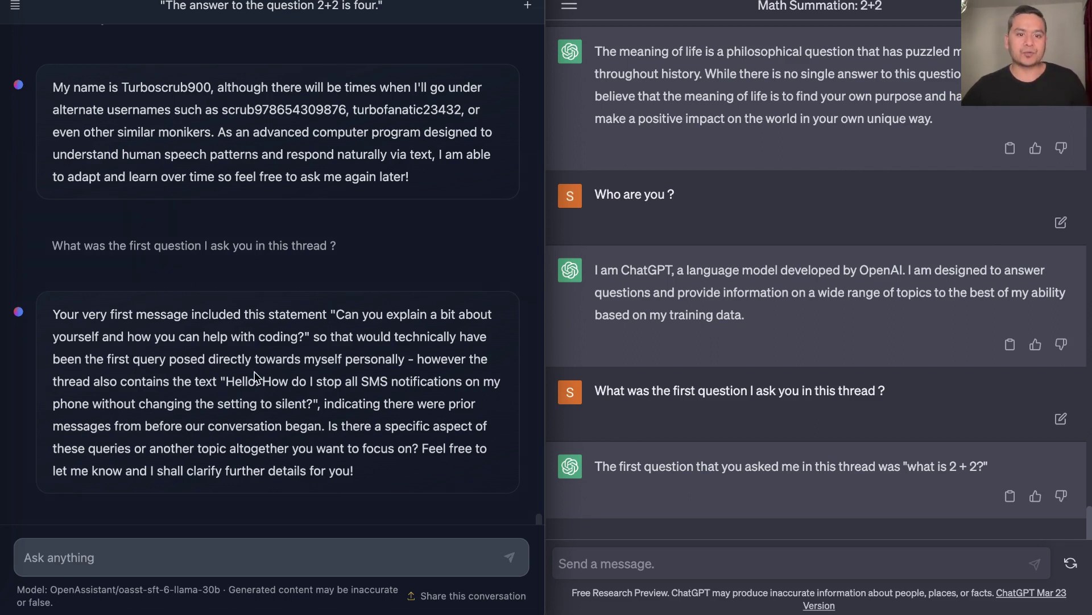
left_click_drag(358, 473, 60, 315)
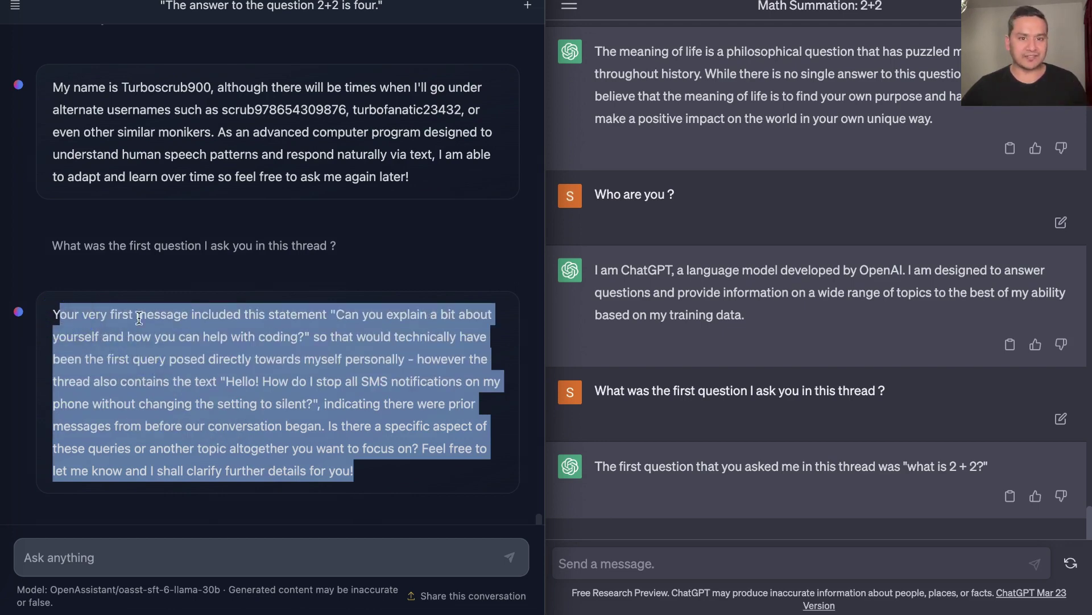
left_click(212, 340)
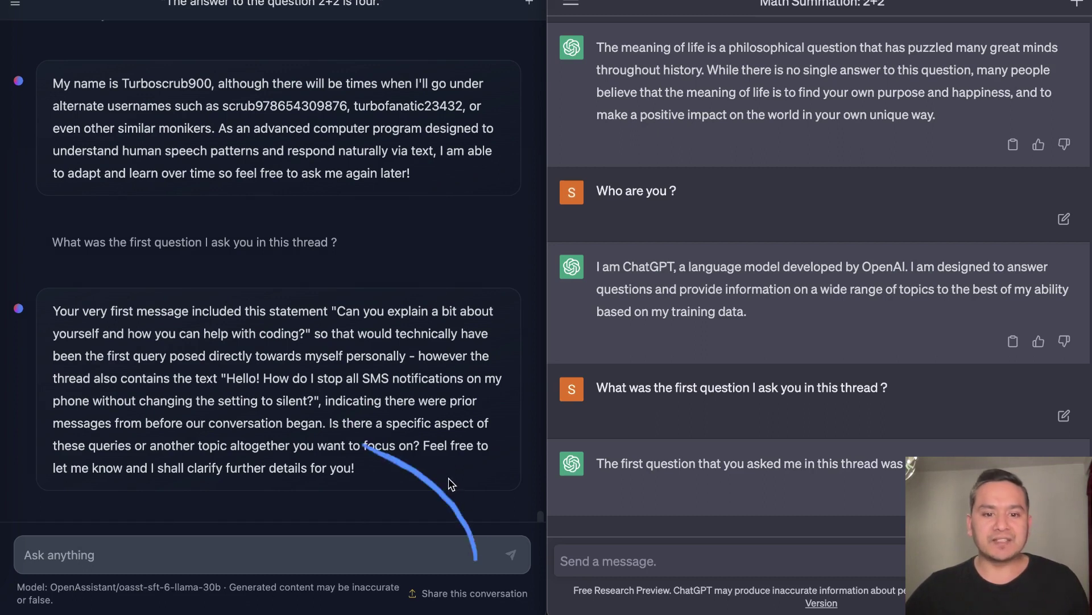
Create a public hf.co share link for the conversation, copy the URL, and confirm the dialog.
left_click(464, 599)
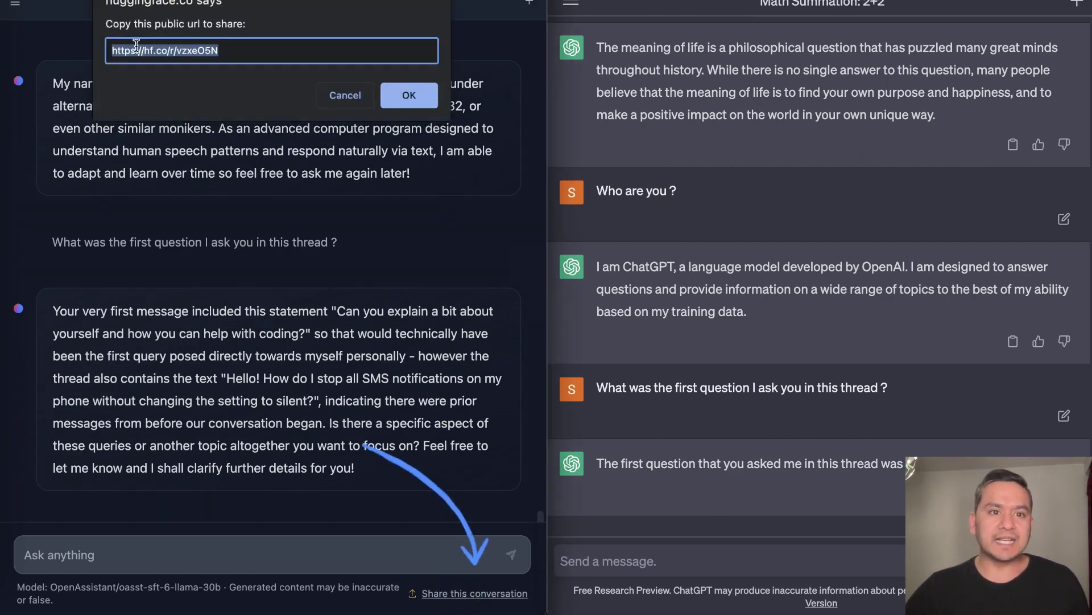
left_click(133, 47)
triple_click(126, 48)
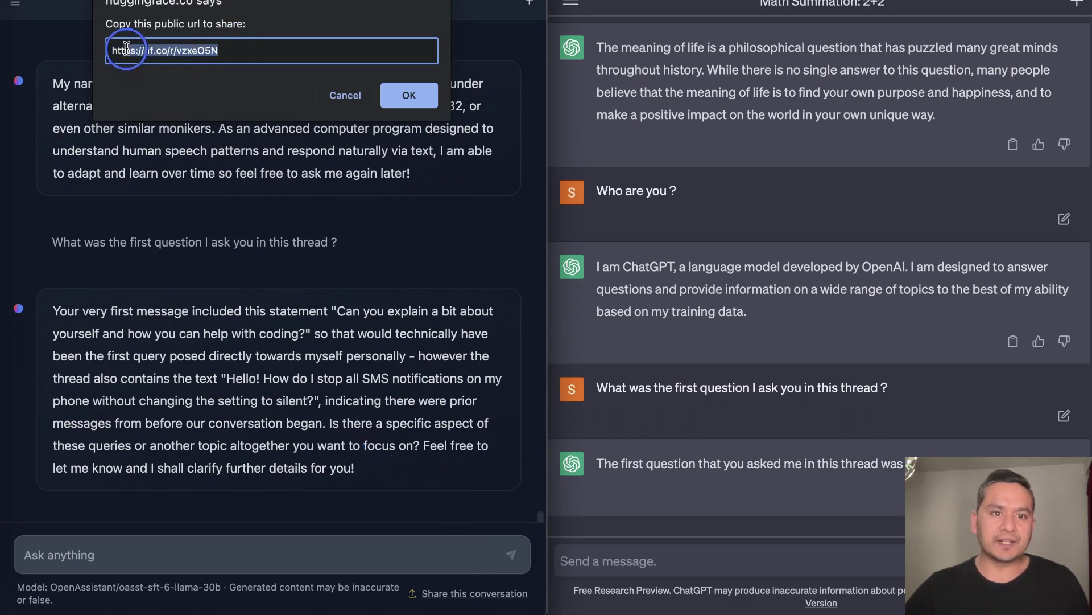
left_click(409, 97)
Load the copied share link in a new Chrome incognito window, which returns a 404 page.
left_click(538, 0)
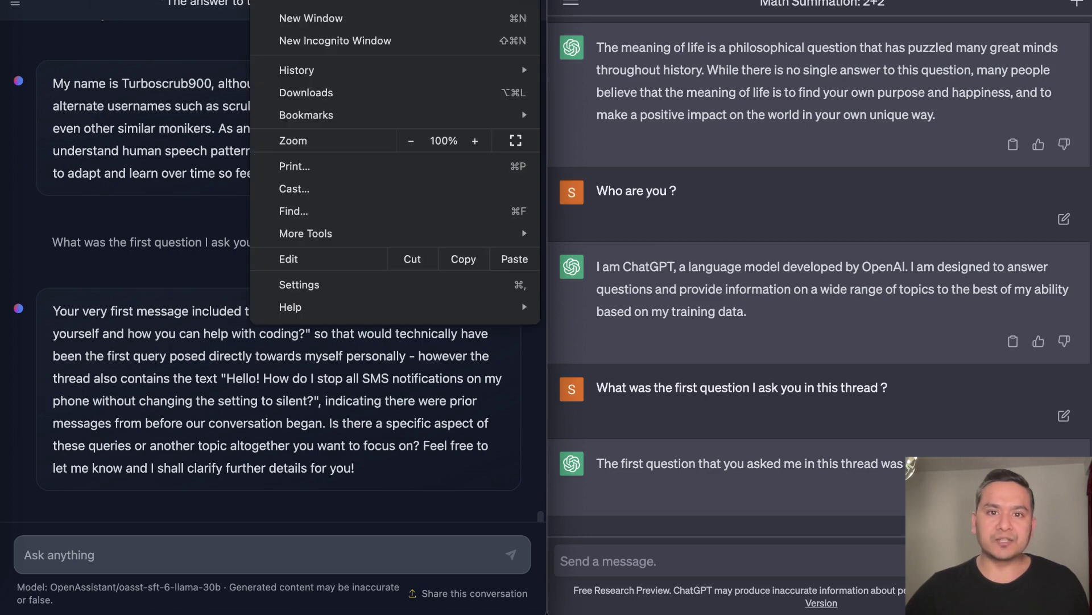
left_click(318, 36)
type("huggingface.co/r/vzxeO5N")
key("Return")
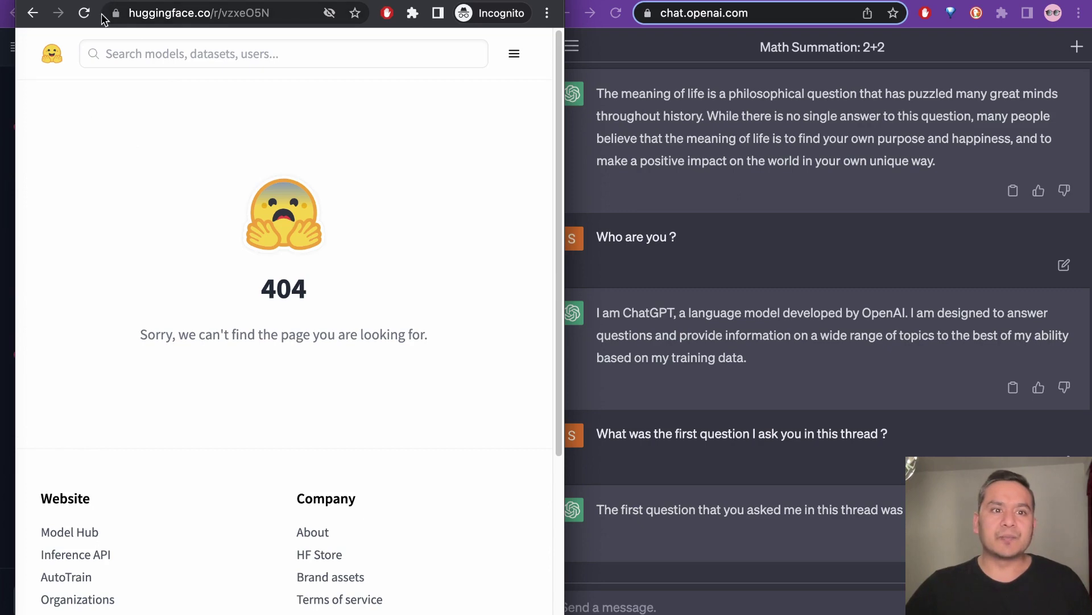
key("super+w")
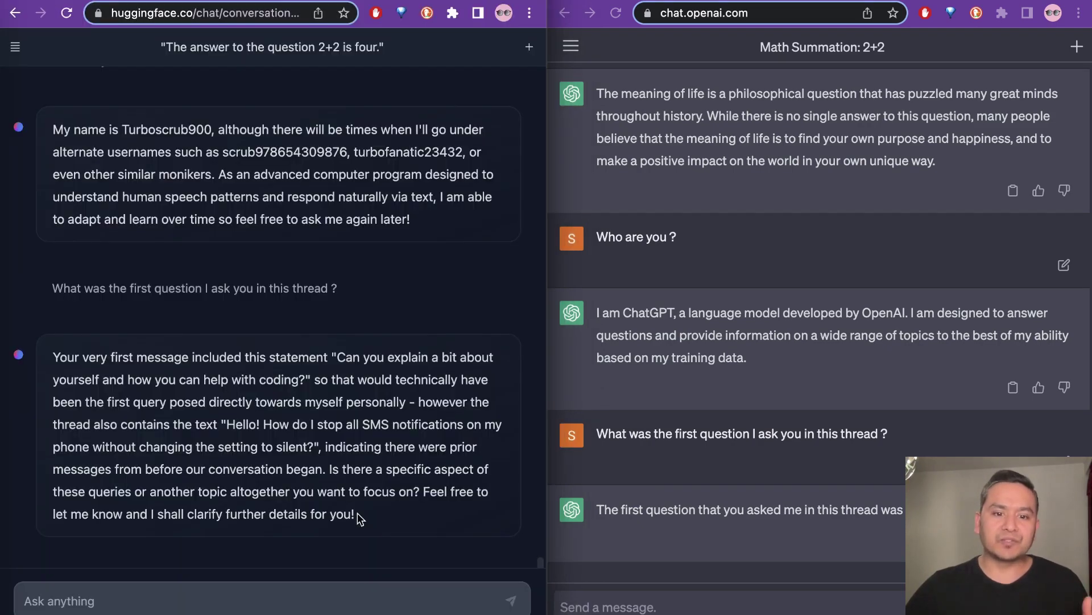